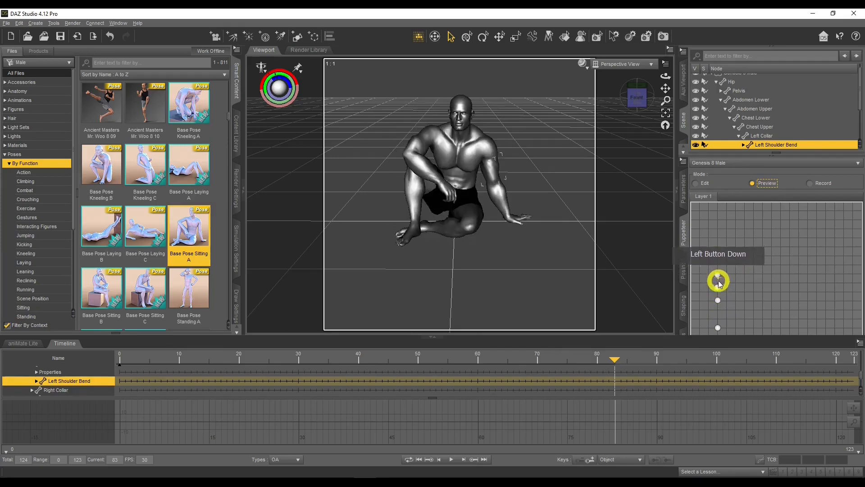
click(116, 358)
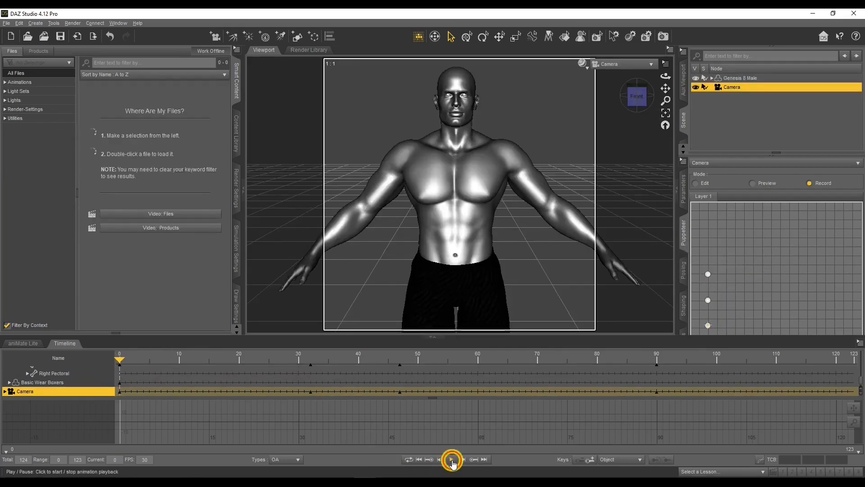
click(453, 462)
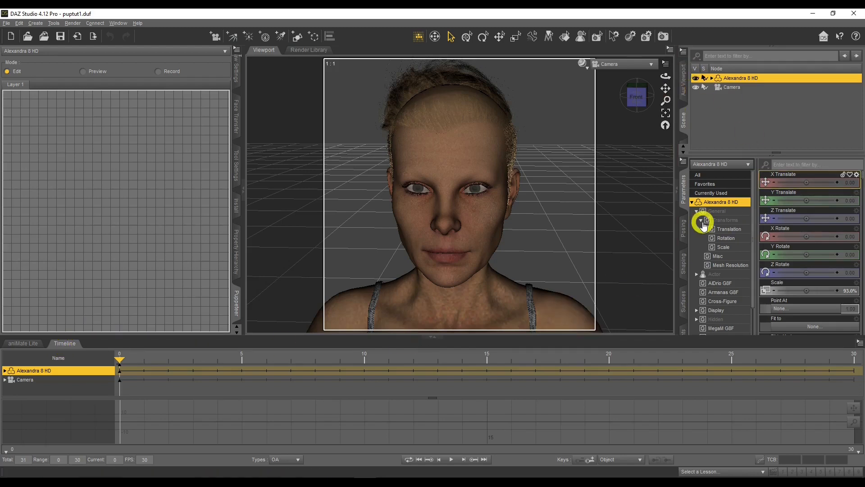
click(118, 23)
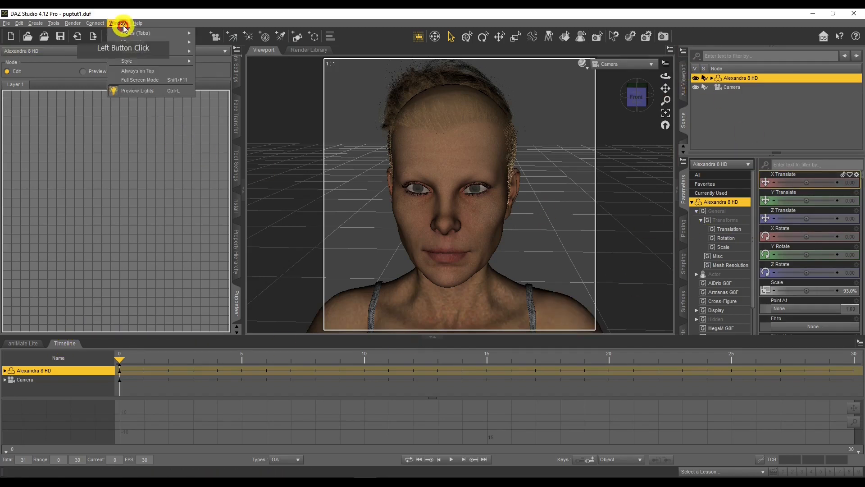
mouse_move(128, 34)
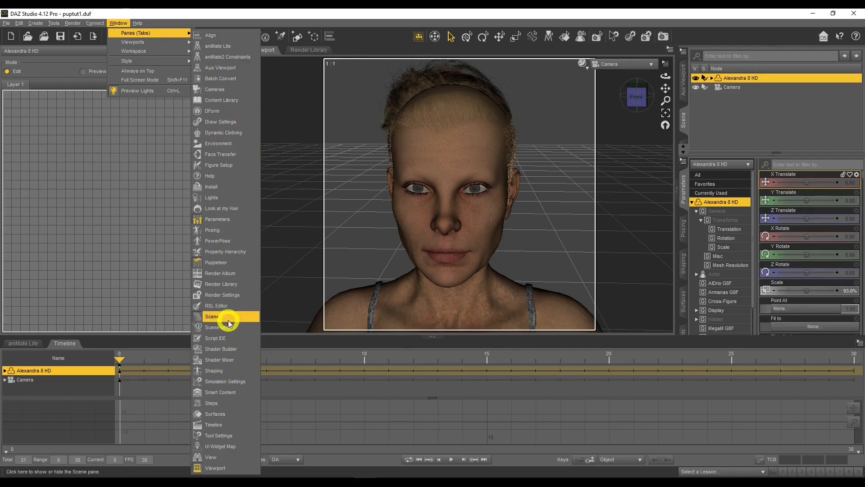
click(311, 155)
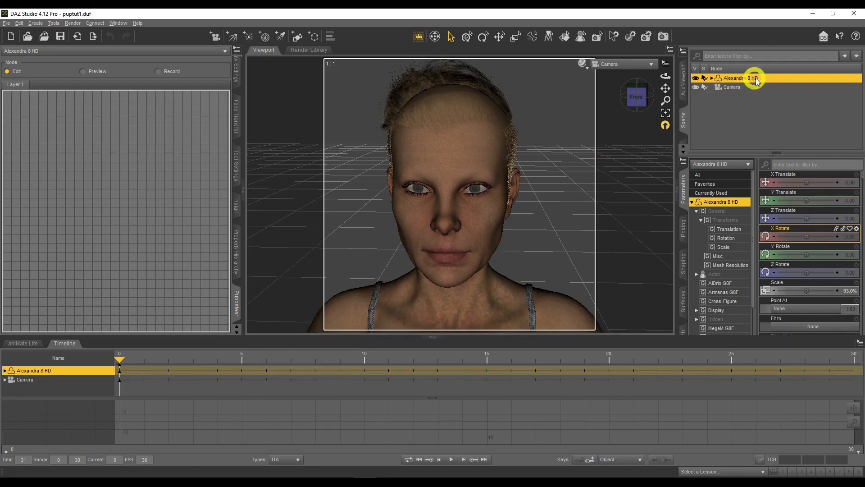
Select the figure's head and display its Expressions pose controls.
click(454, 157)
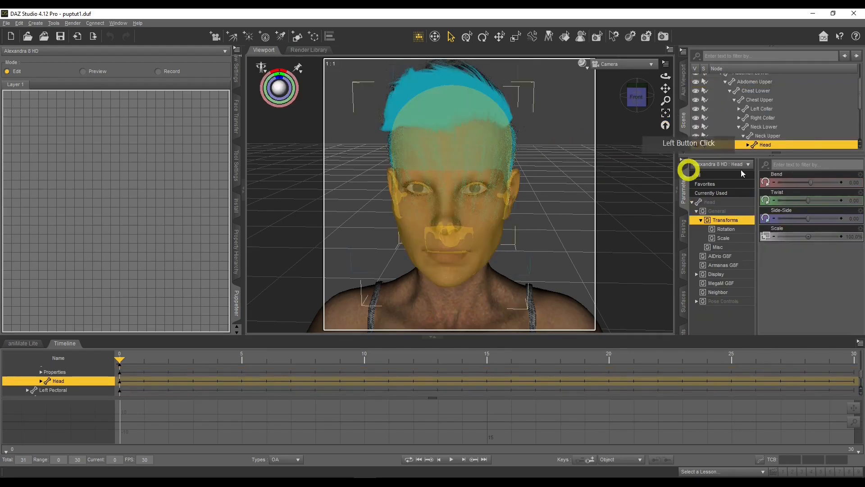
click(696, 302)
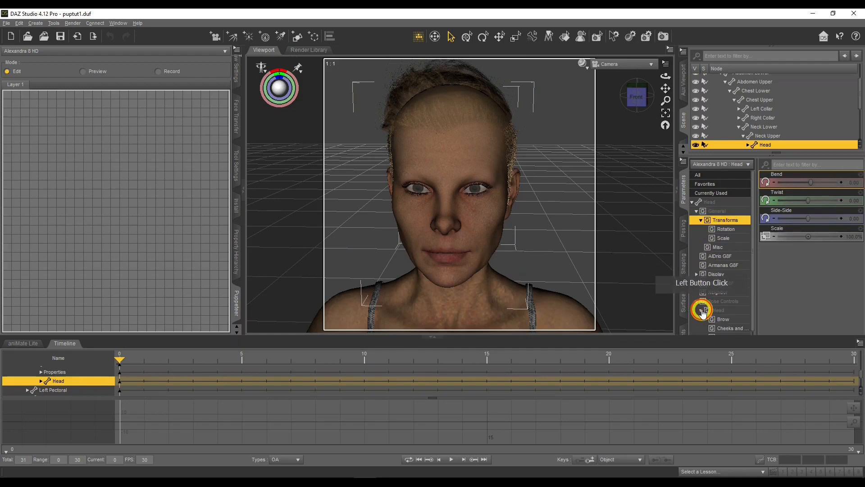
click(728, 314)
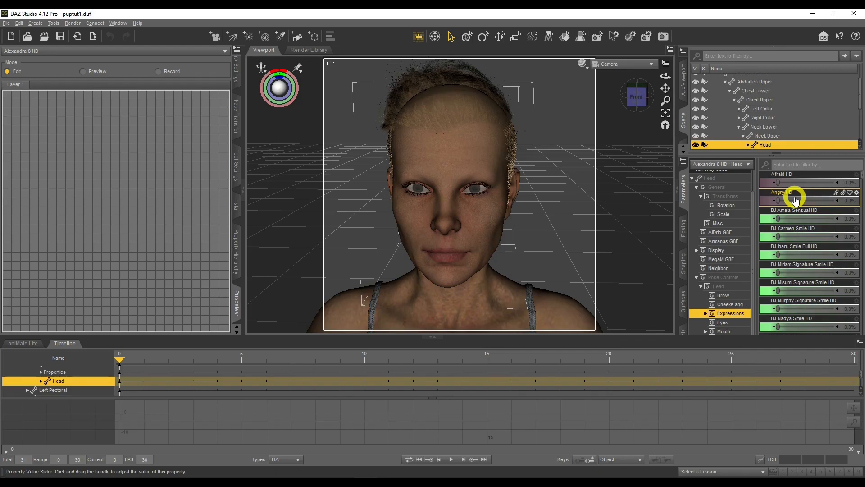
Store the head's neutral expression as the first pose point in the lower-left area of the Puppeteer grid.
scroll(796, 199, down, 5)
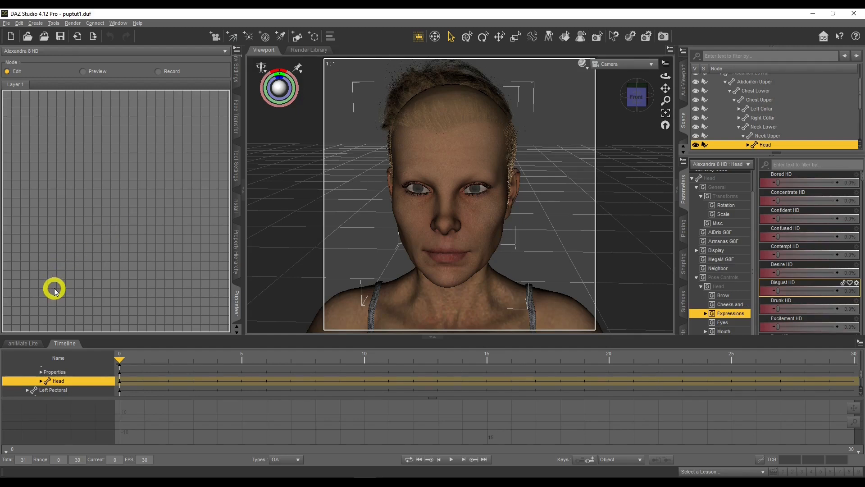
click(29, 318)
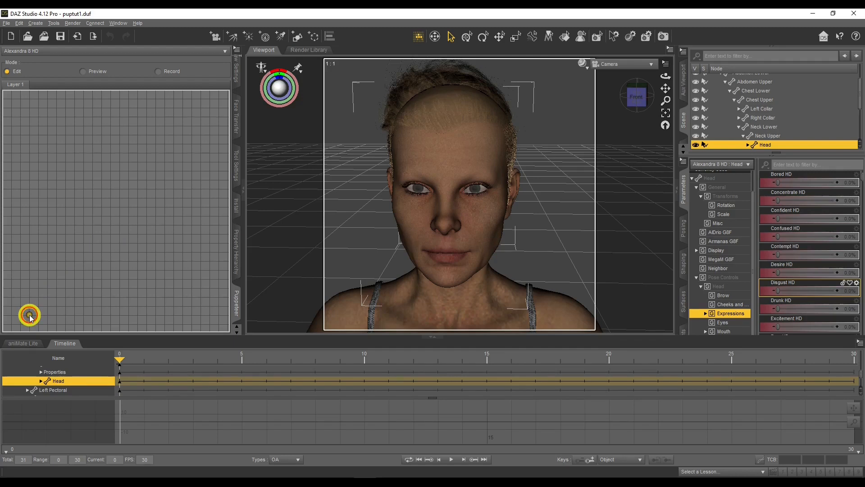
click(30, 318)
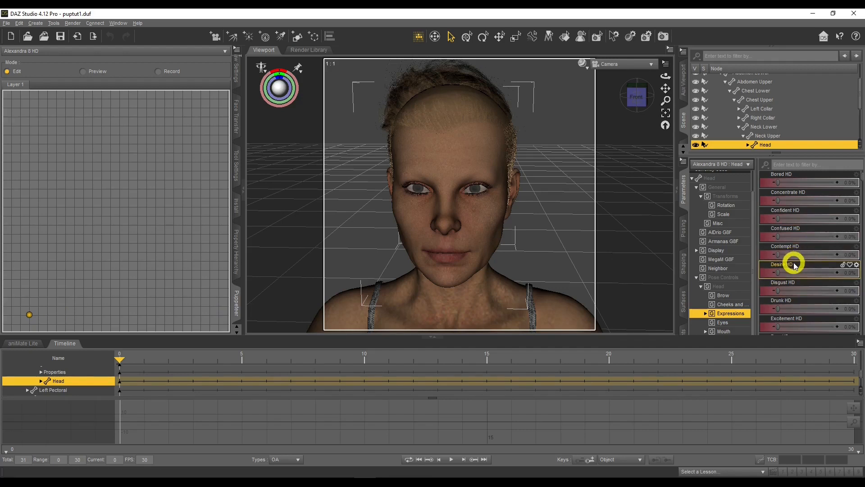
Raise the Fear HD expression to about 95% and store it as a second Puppeteer pose directly above the neutral one.
drag(783, 219, 761, 219)
scroll(788, 275, down, 2)
scroll(788, 275, down, 1)
drag(778, 291, 832, 291)
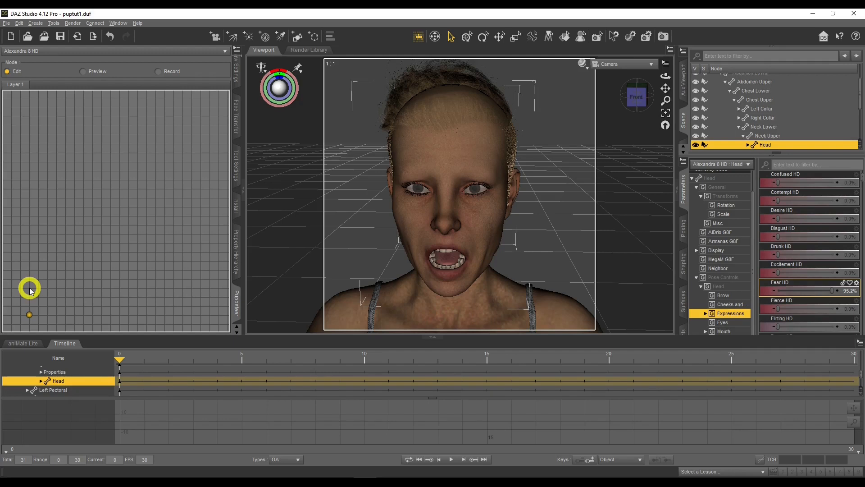
click(29, 289)
click(74, 289)
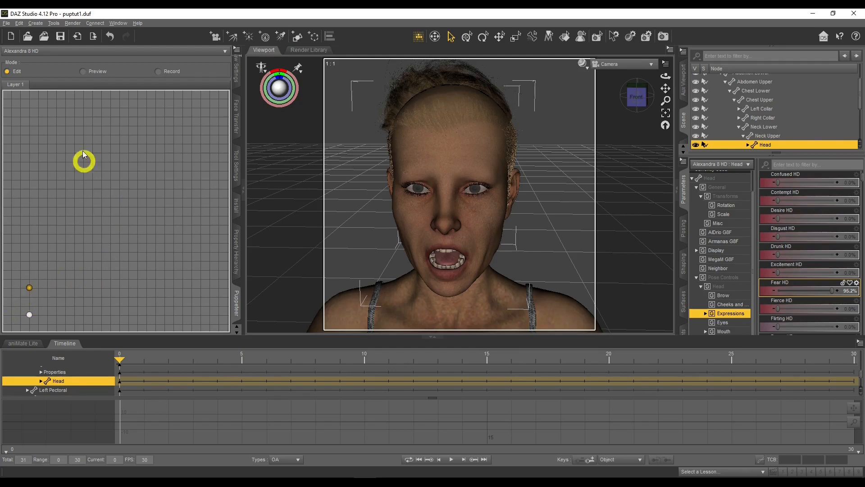
Switch Puppeteer to Preview mode and blend the face between the neutral and fear poses.
click(83, 73)
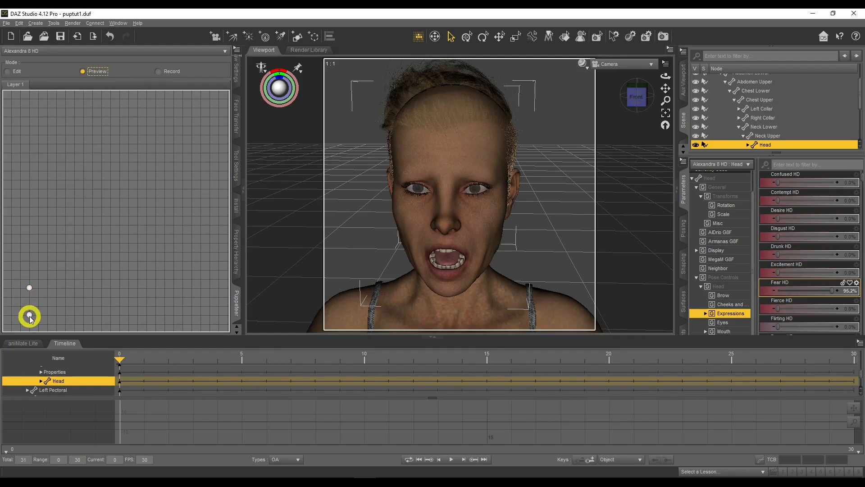
click(30, 317)
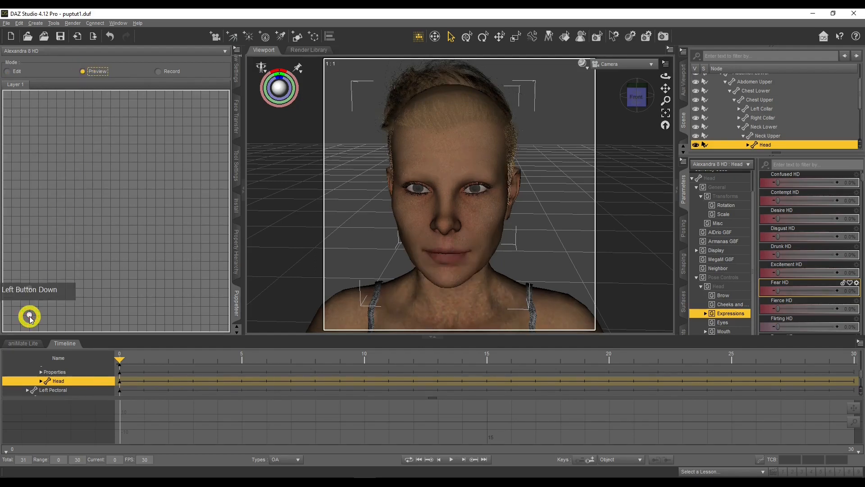
mouse_move(29, 316)
mouse_down()
mouse_move(29, 288)
mouse_move(30, 315)
mouse_up()
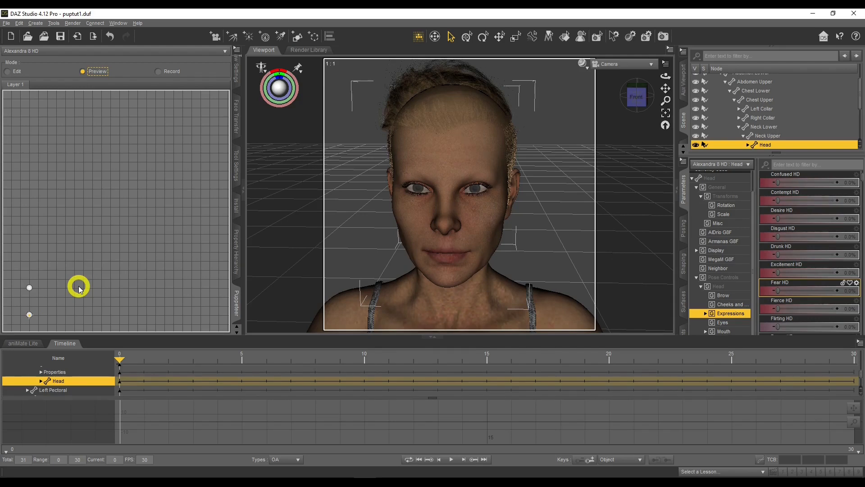
mouse_move(29, 313)
mouse_down()
mouse_move(29, 287)
mouse_move(30, 314)
mouse_up()
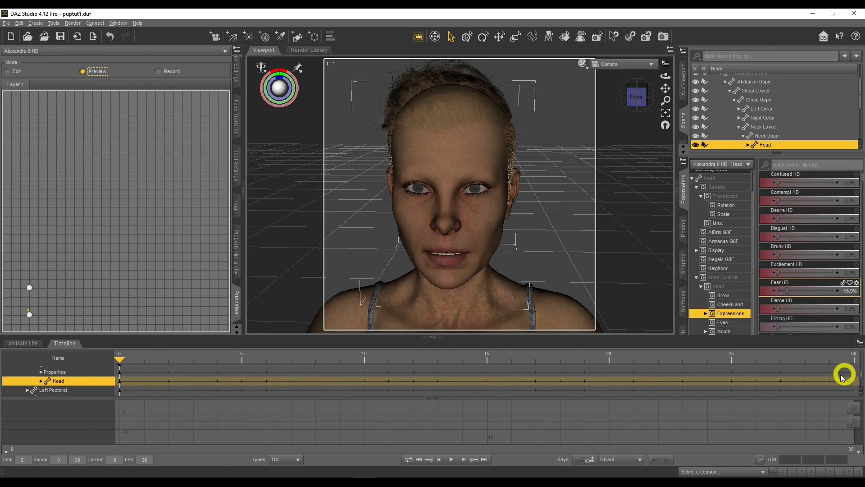
drag(29, 313, 30, 288)
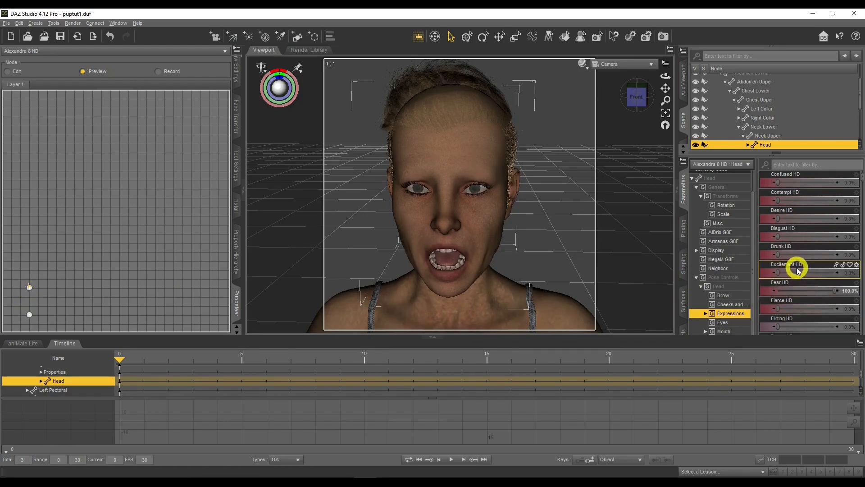
Lower the Fear HD expression to about 37% and raise Happy HD to about 78%.
scroll(797, 270, down, 6)
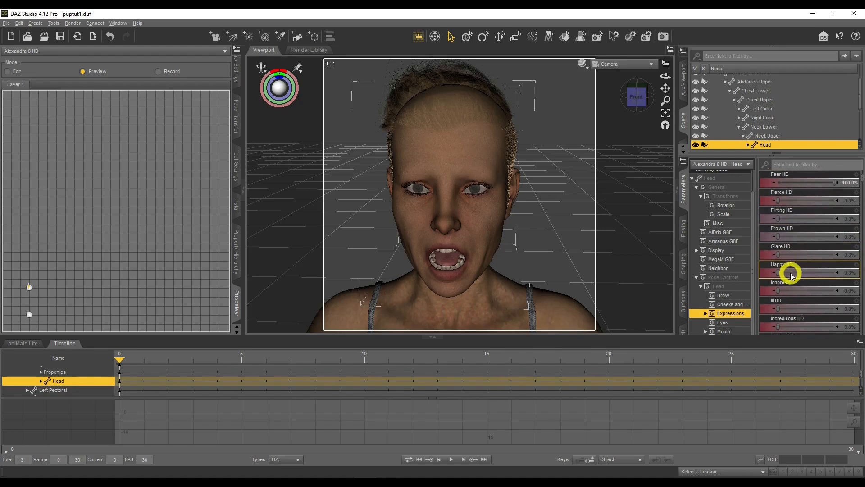
click(779, 275)
mouse_move(779, 275)
mouse_down()
mouse_move(822, 273)
mouse_move(778, 274)
mouse_up()
drag(830, 183, 798, 183)
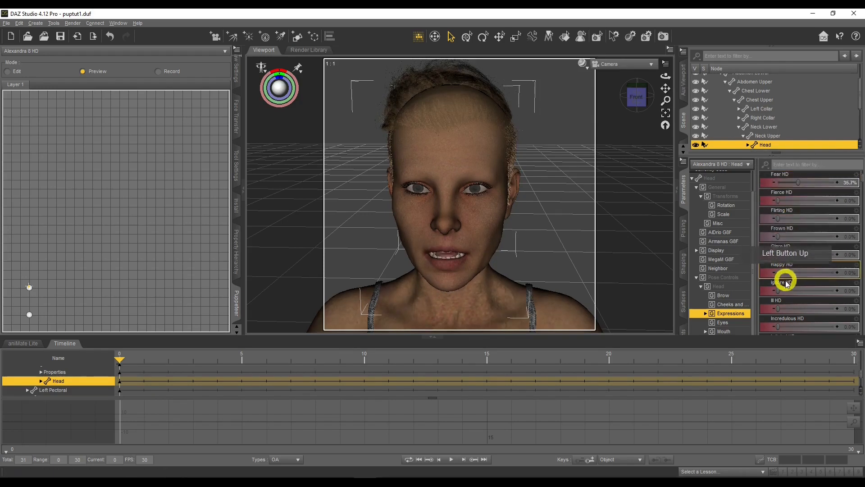
drag(779, 272, 822, 270)
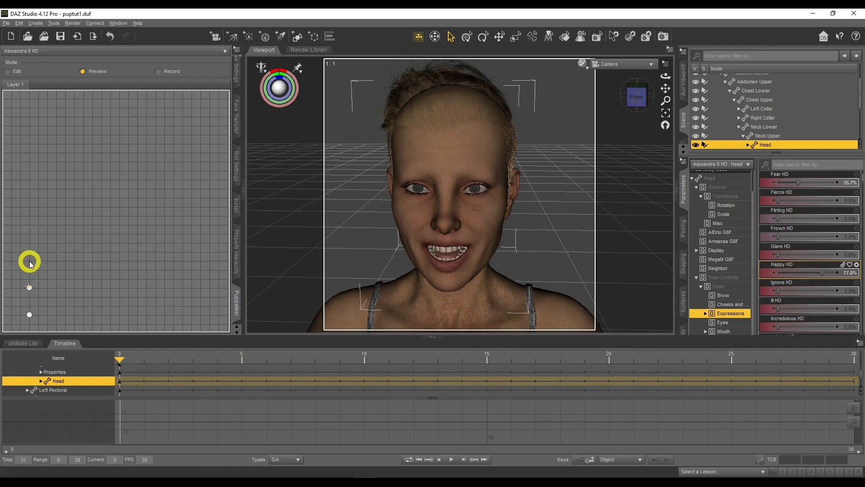
Return Puppeteer to Edit mode and store the current expression as a third pose directly above the fear pose.
click(30, 264)
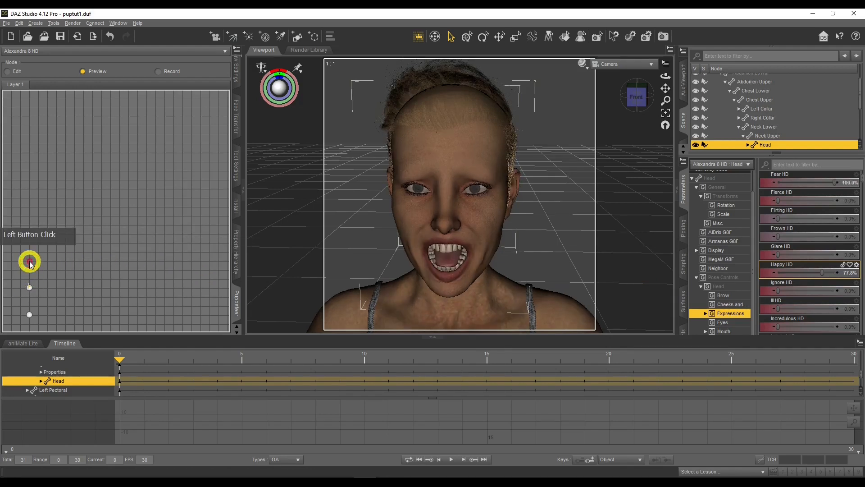
click(81, 73)
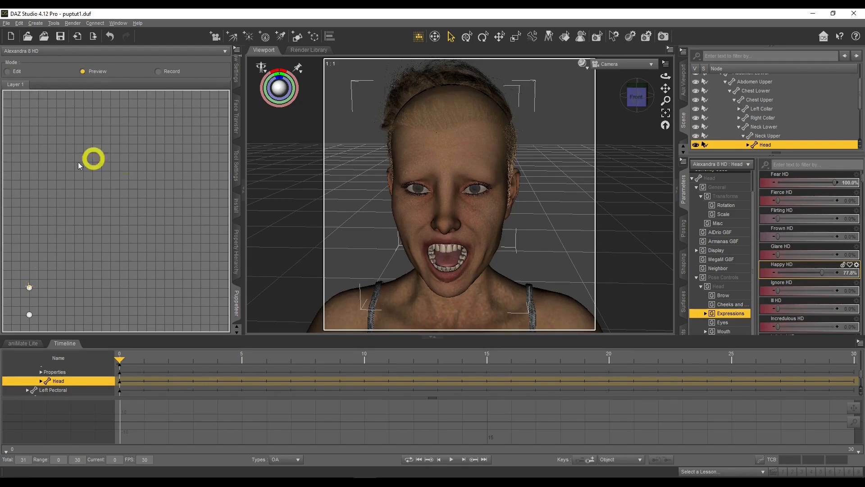
click(7, 72)
click(60, 244)
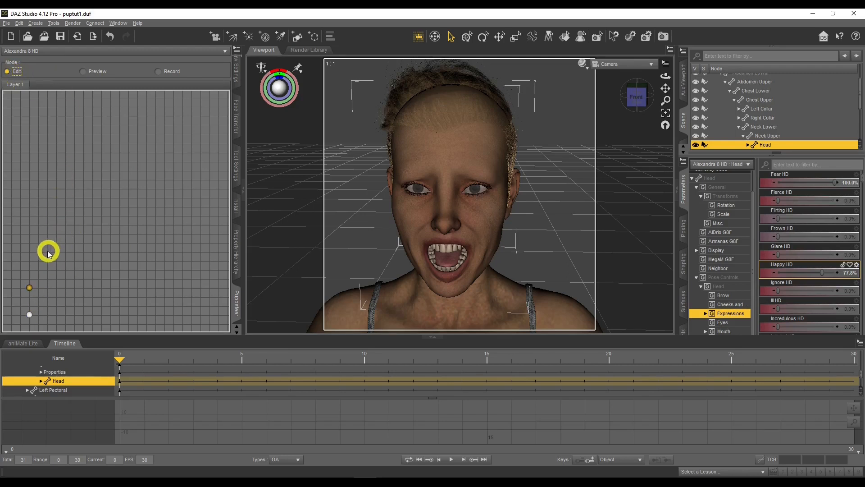
click(29, 261)
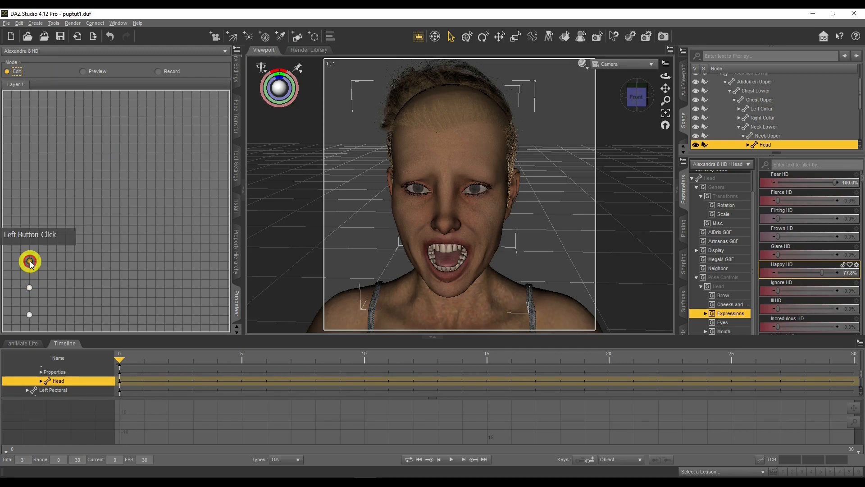
Preview the blending between the neutral, fear and third poses in the Puppeteer grid.
click(83, 72)
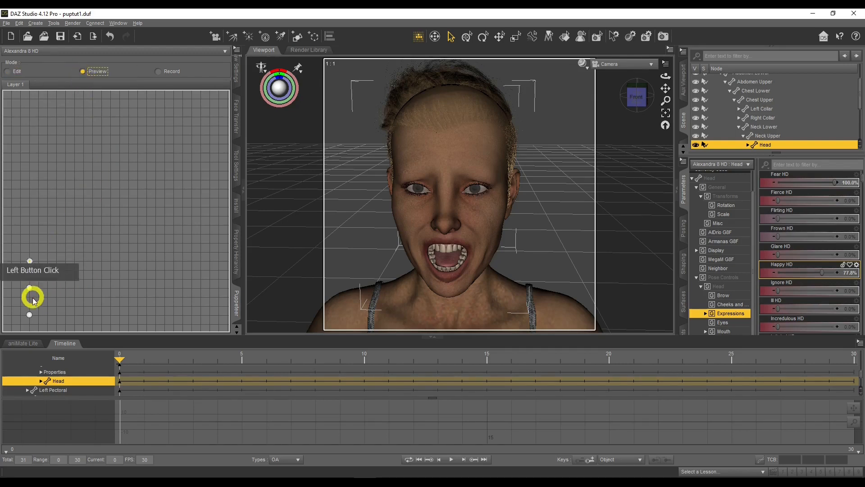
click(30, 315)
drag(29, 316, 30, 260)
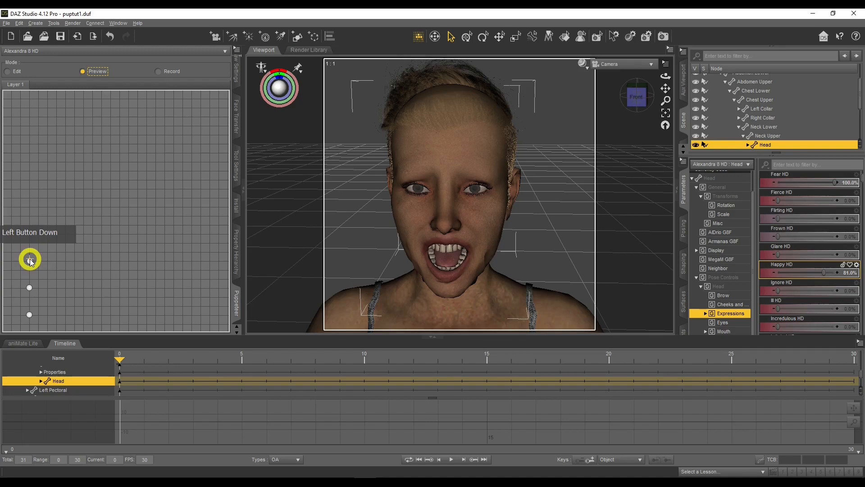
drag(31, 262, 30, 262)
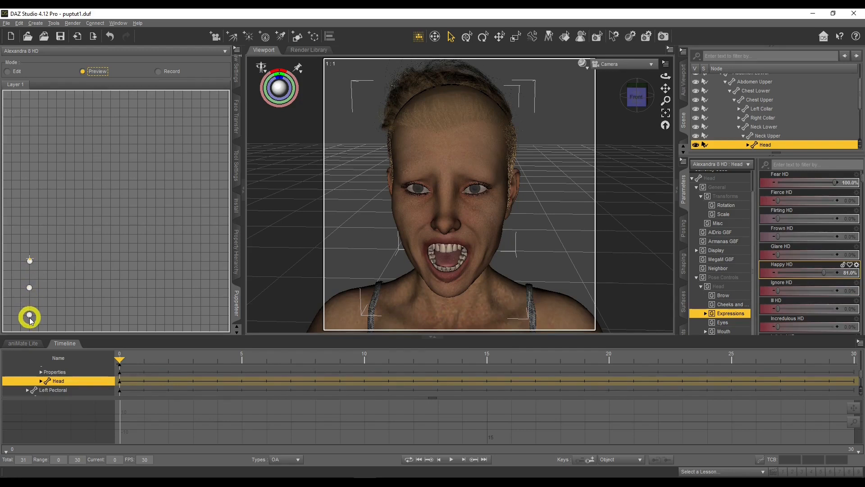
click(29, 315)
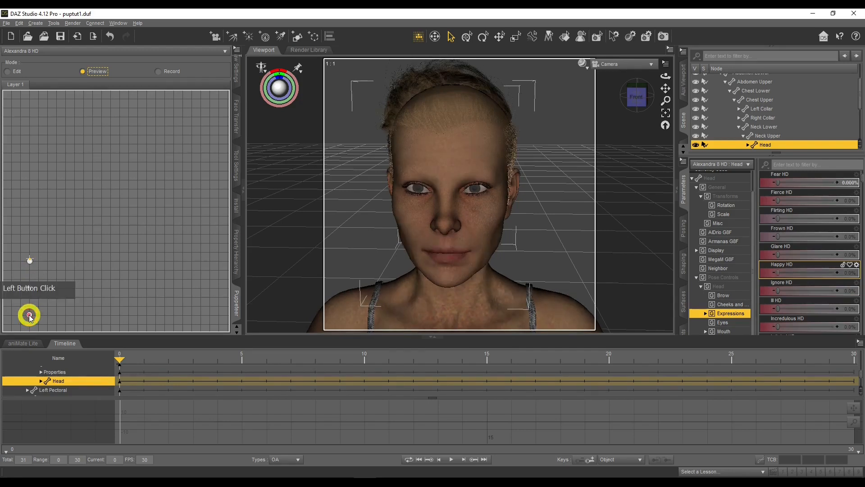
drag(29, 315, 29, 264)
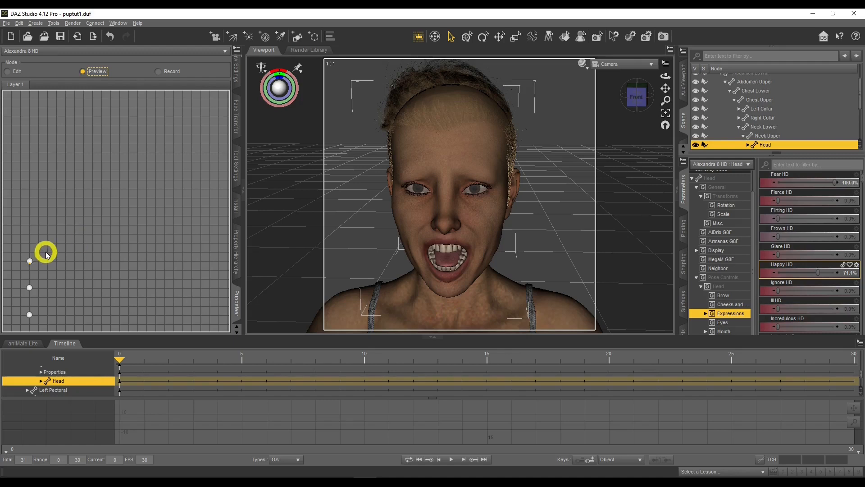
In Edit mode, reduce Fear HD to 0% and update the third Puppeteer pose with the purely happy expression.
click(9, 71)
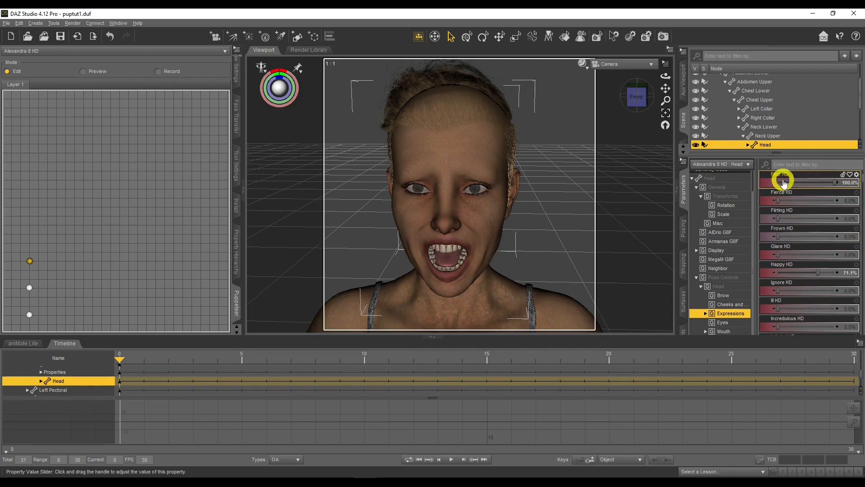
drag(832, 185, 767, 181)
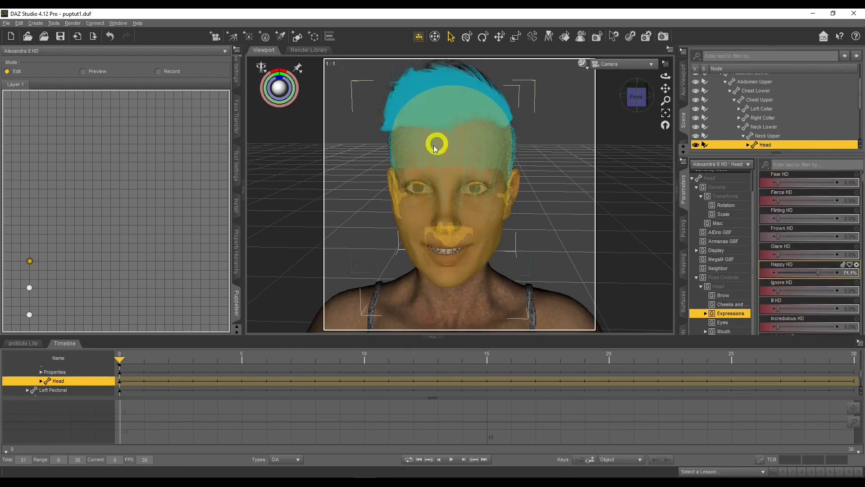
right_click(30, 263)
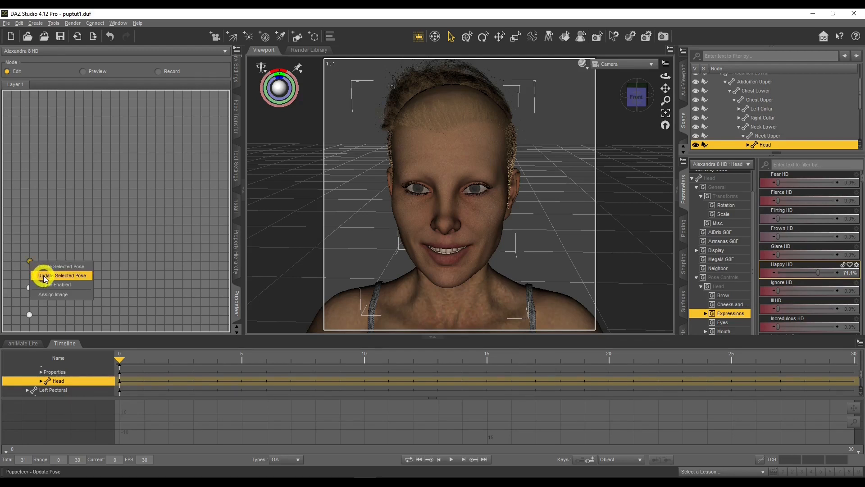
click(43, 275)
Preview the blend from the neutral pose up to the updated happy pose.
click(84, 72)
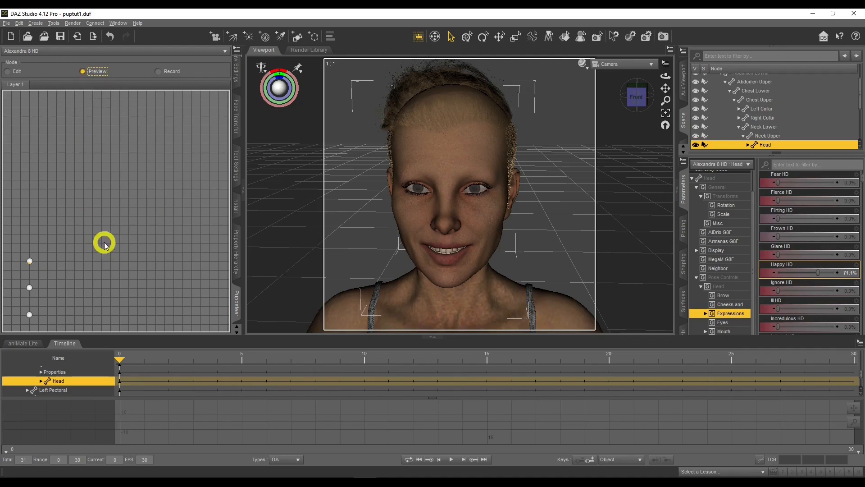
drag(30, 318, 30, 257)
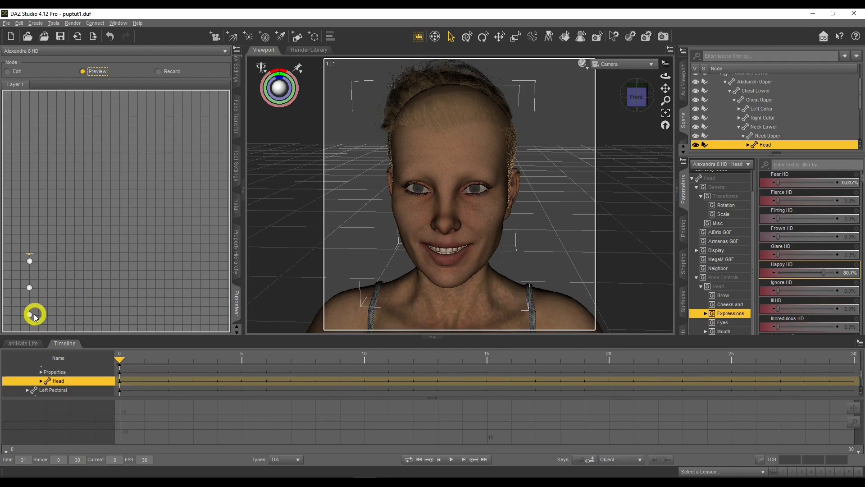
Record a Puppeteer animation on the timeline that blends from the neutral pose through fear up to the happy pose.
drag(29, 313, 30, 262)
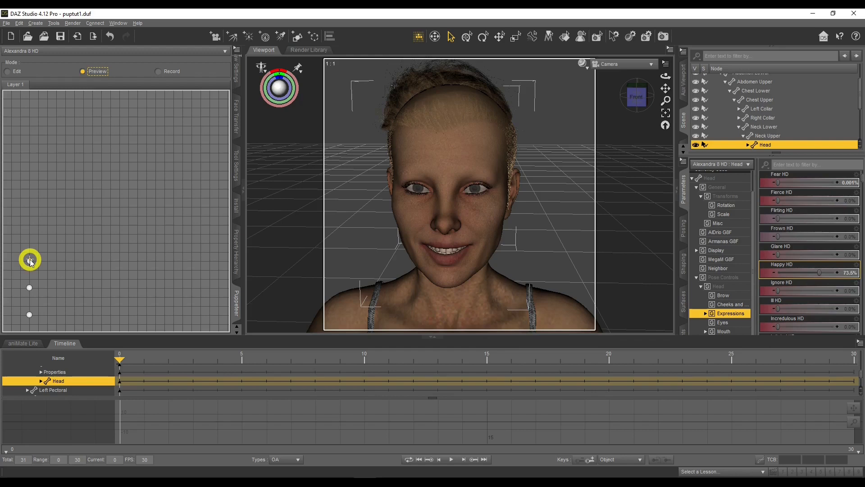
click(158, 72)
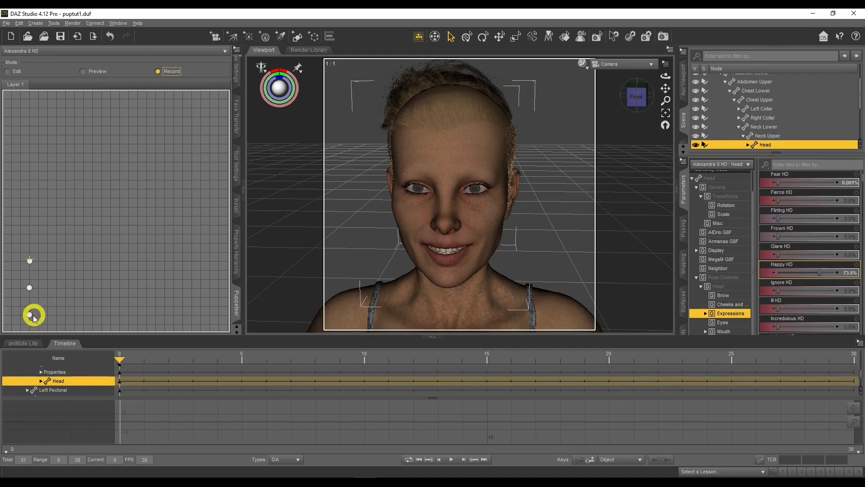
drag(31, 318, 30, 262)
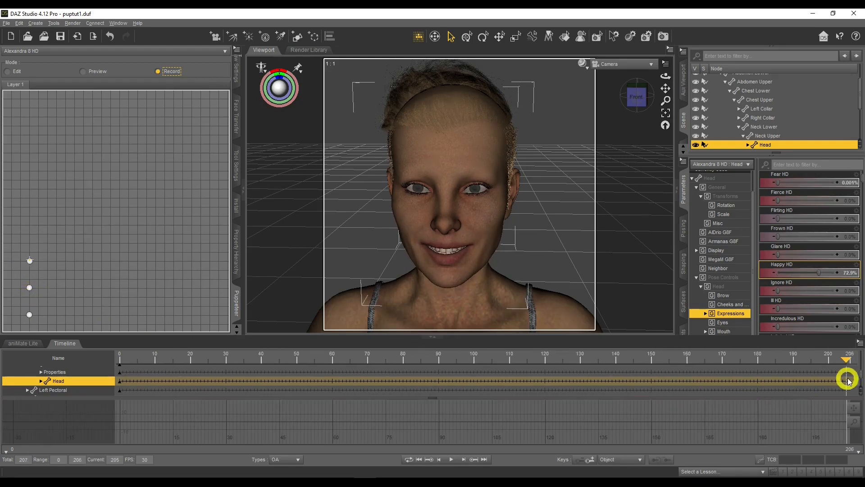
Play back the recorded expression animation from the first frame.
click(419, 461)
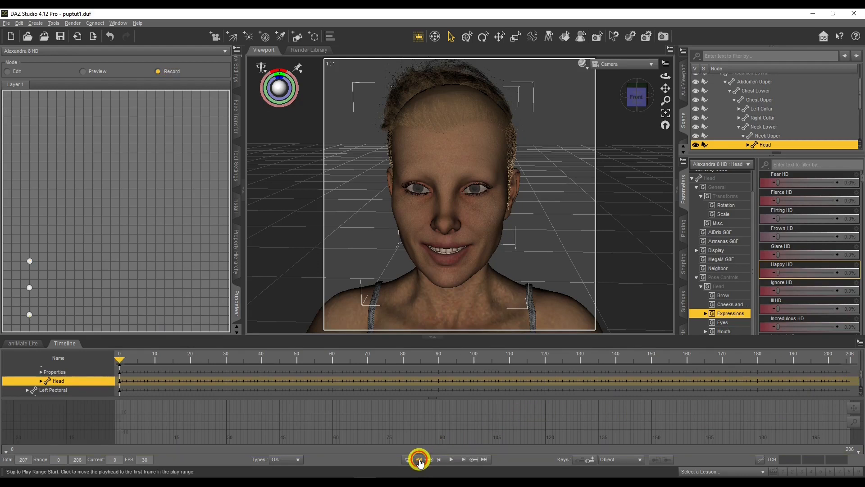
click(451, 460)
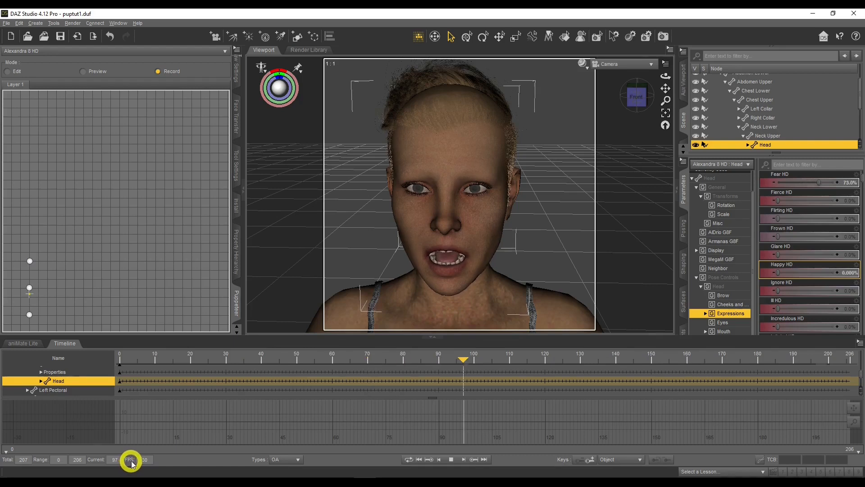
click(451, 459)
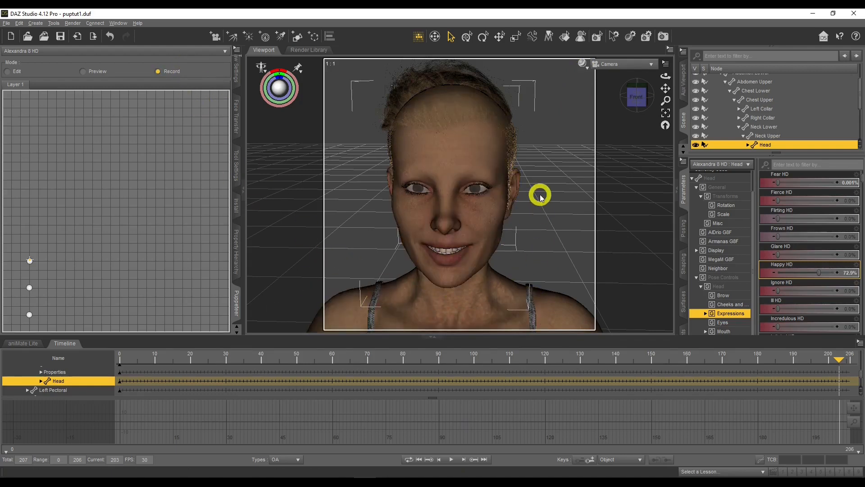
Switch the viewport to NVIDIA Iray and set the environment's Dome Rotation to 38.16 in the render settings.
click(582, 63)
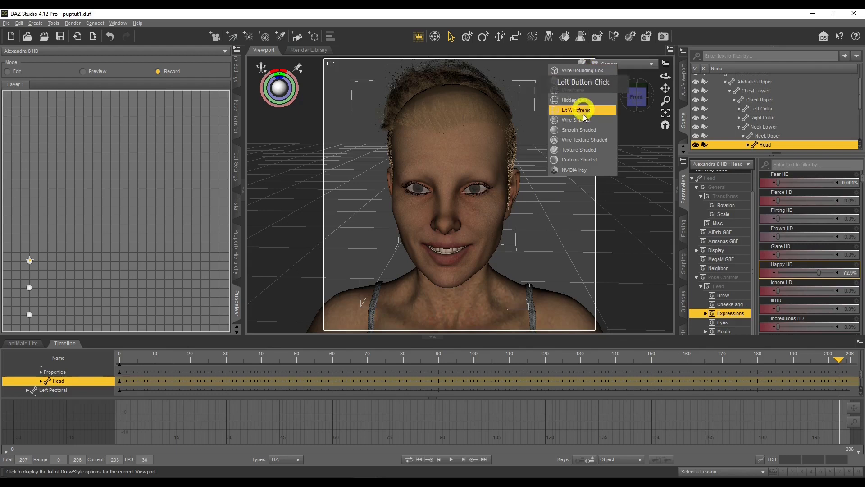
click(574, 170)
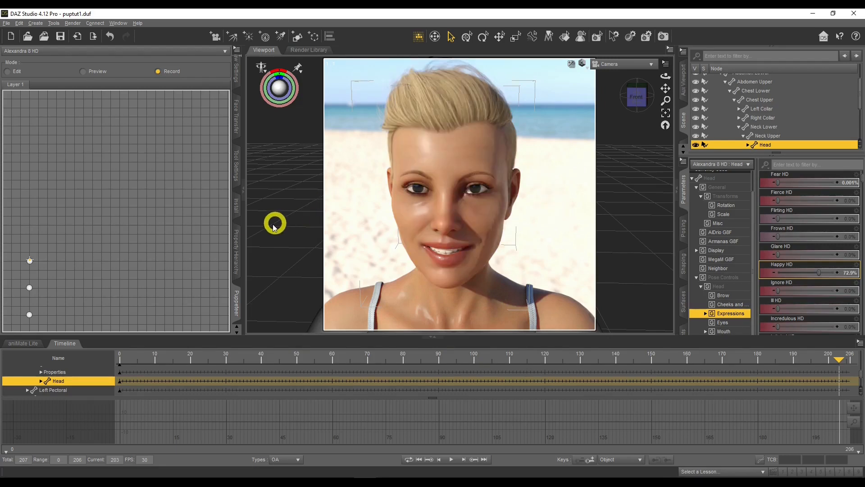
scroll(234, 142, up, 7)
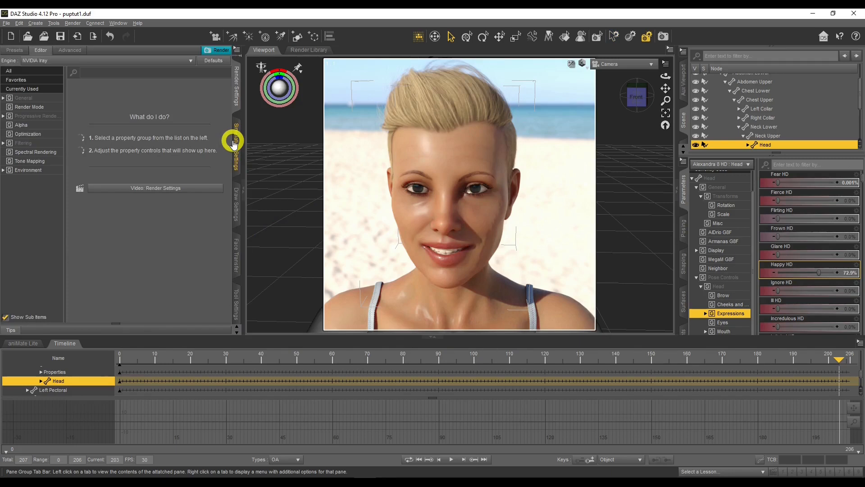
click(30, 171)
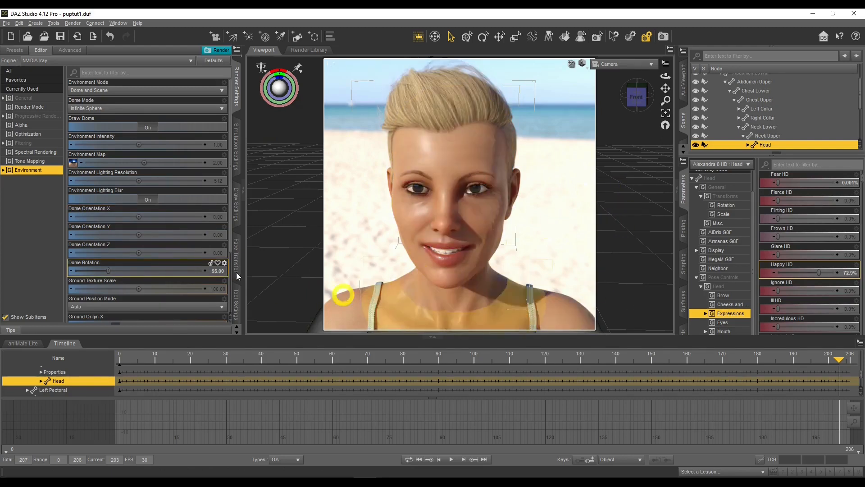
drag(110, 271, 88, 272)
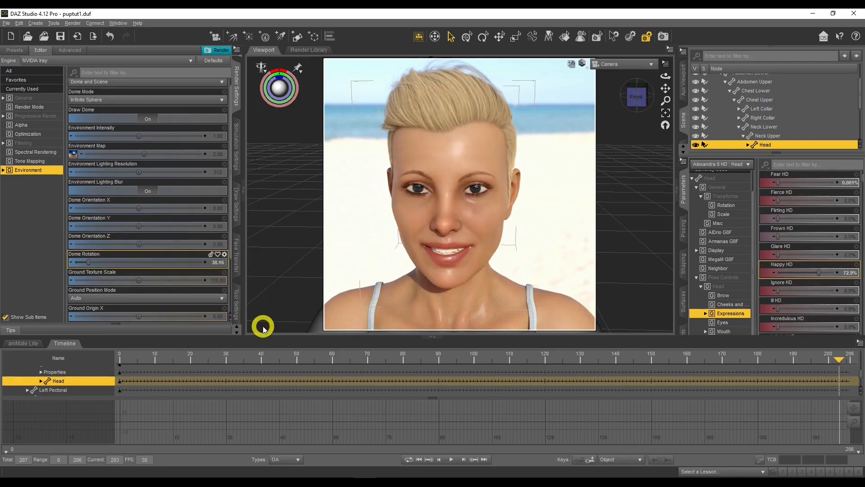
Set the viewport back to Texture Shaded and return to the Puppeteer pose grid.
click(583, 67)
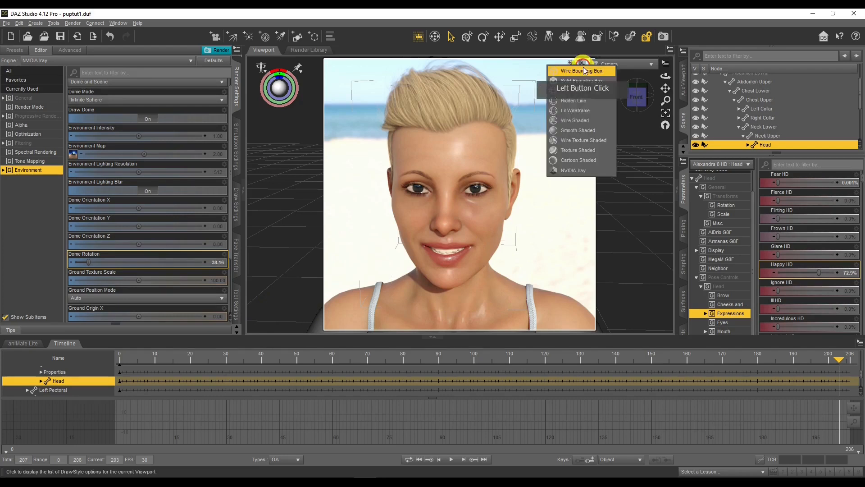
click(593, 149)
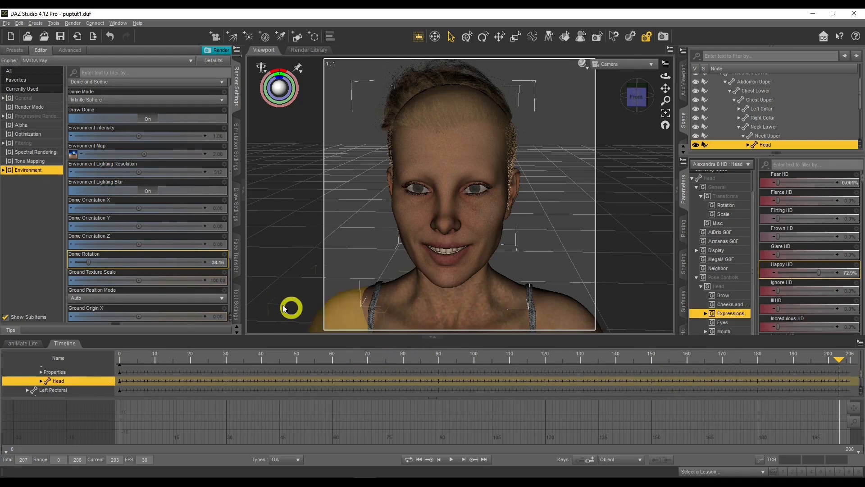
click(237, 208)
scroll(238, 207, down, 3)
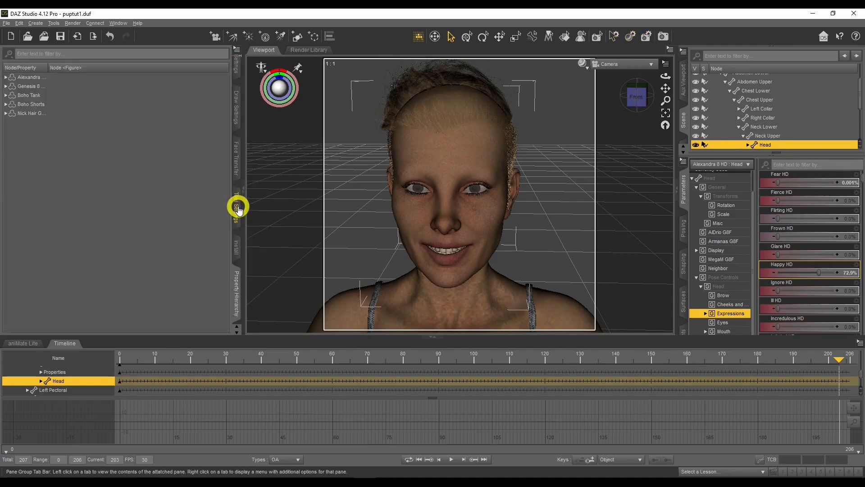
scroll(235, 224, up, 3)
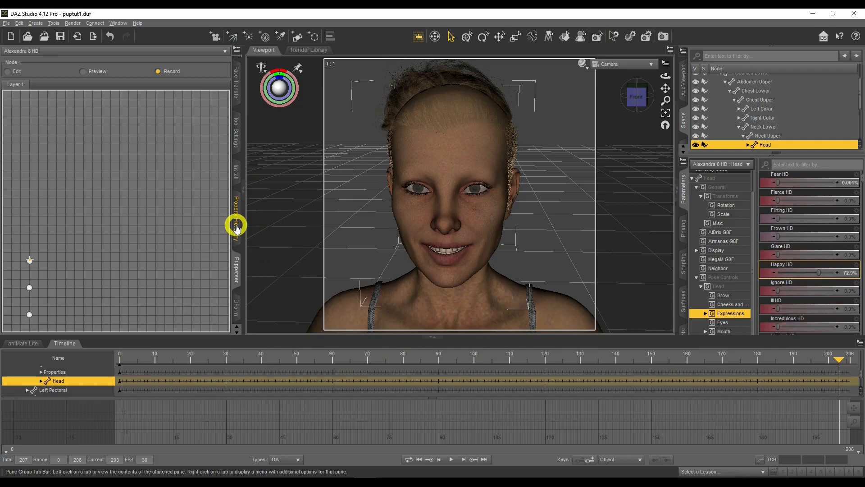
scroll(235, 223, down, 2)
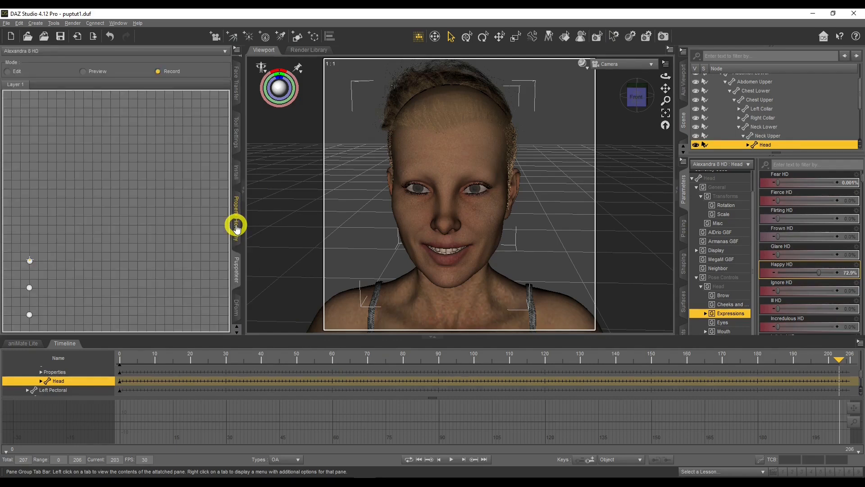
Clear the animation of Puppeteer Layer 1 and play the timeline from frame 0 to check it.
click(237, 51)
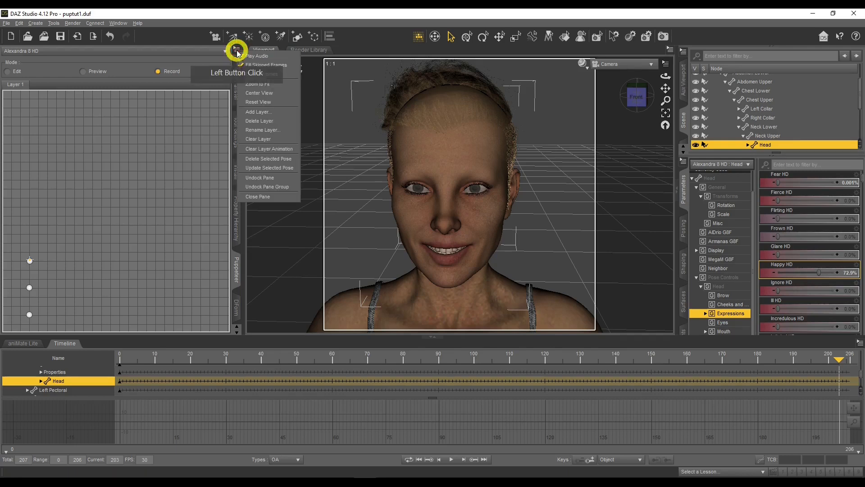
click(288, 149)
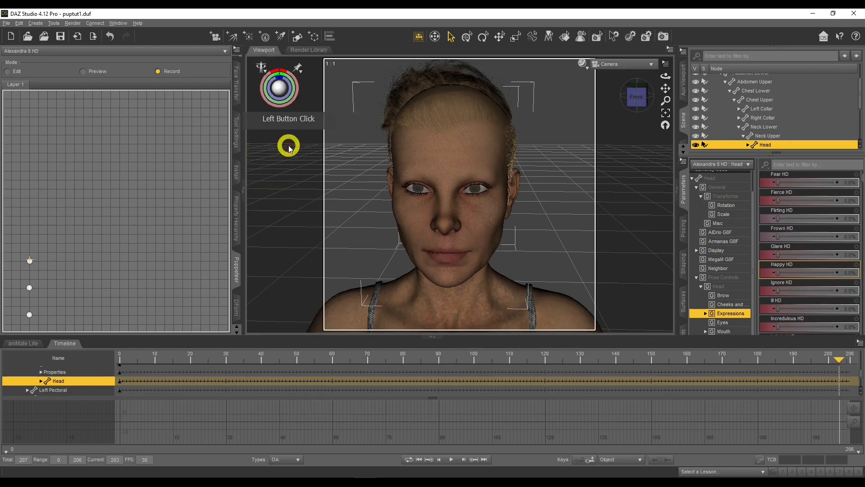
drag(839, 360, 114, 378)
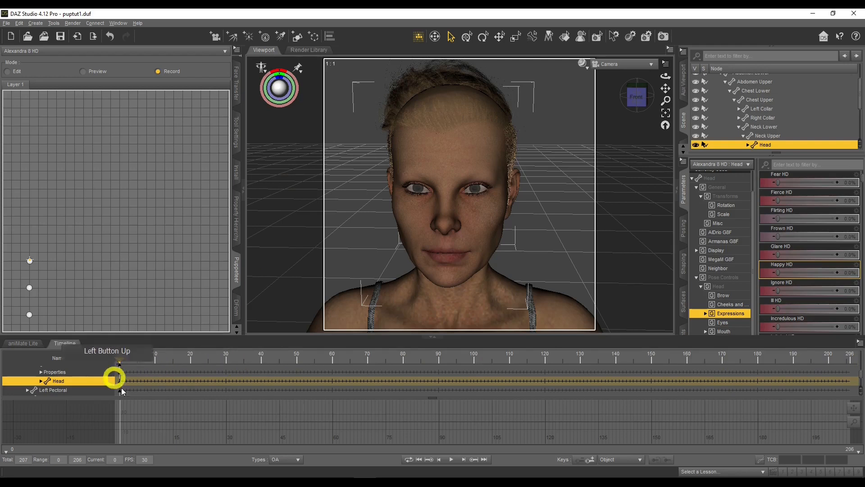
click(452, 460)
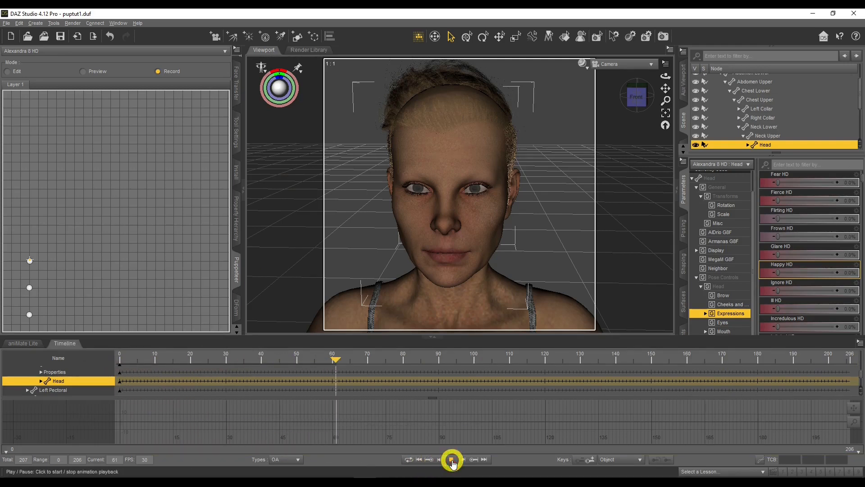
click(452, 460)
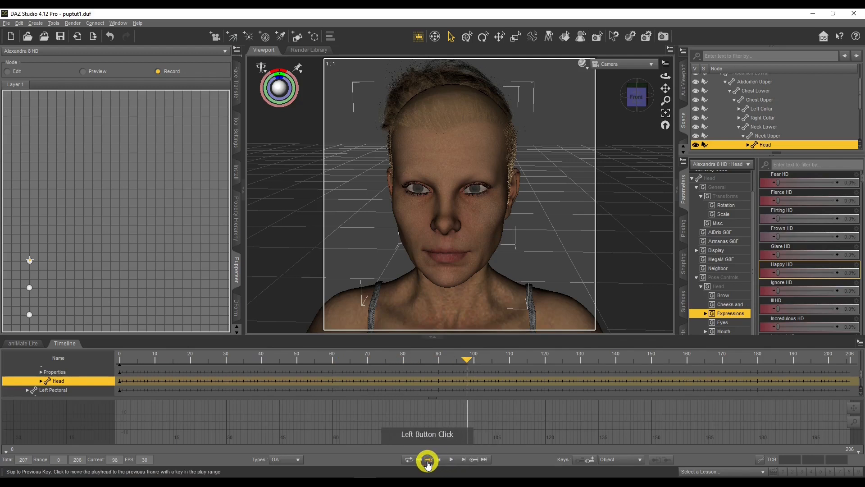
Record a new Puppeteer blend from the neutral pose up to the happy pose, starting at frame 0.
click(63, 234)
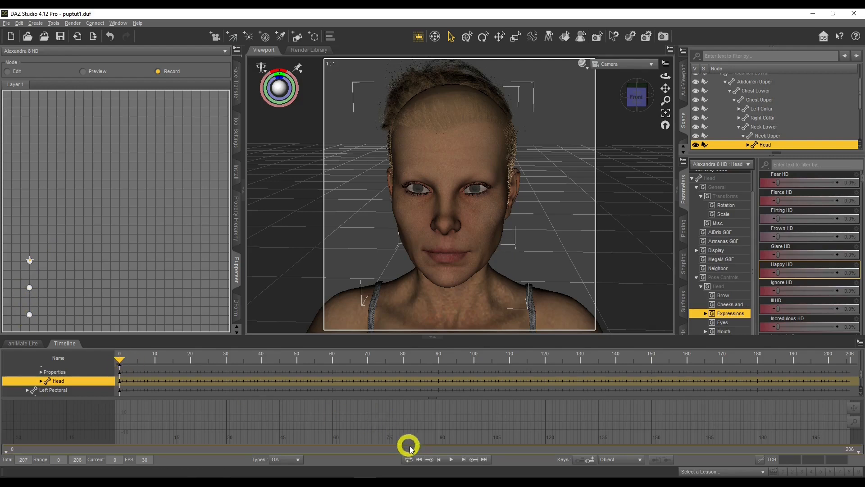
click(419, 460)
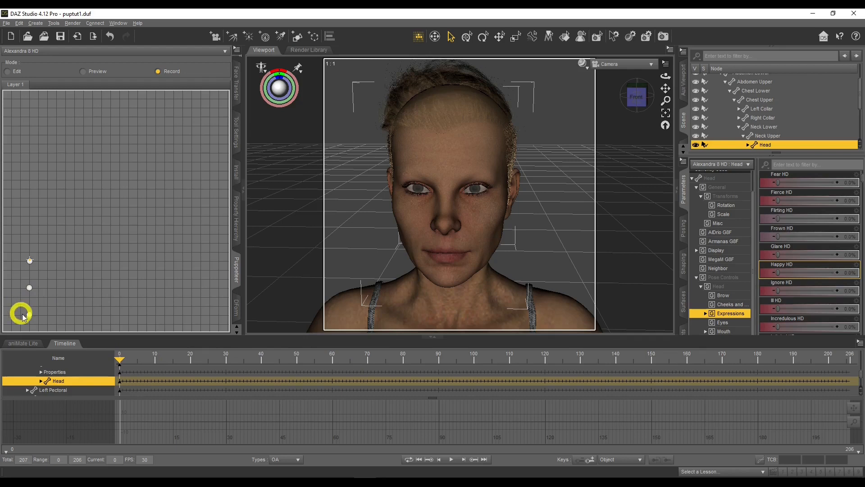
drag(29, 318, 32, 269)
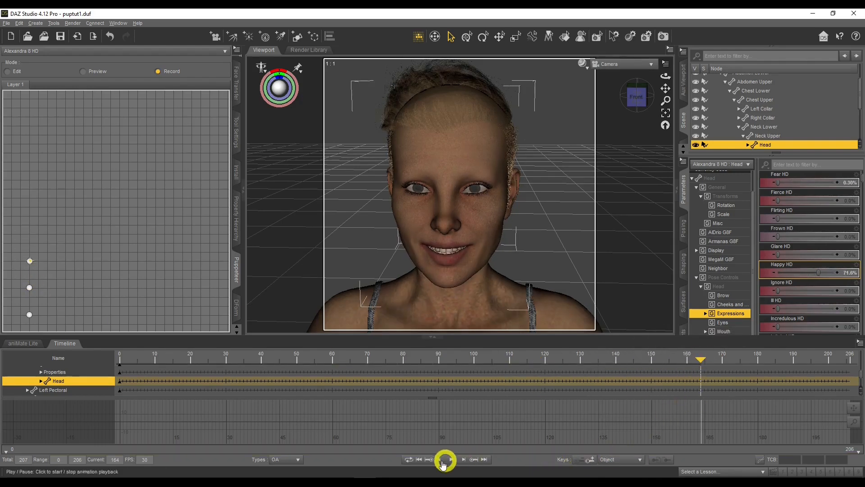
Play the newly recorded blend from the start of the timeline.
click(419, 459)
click(451, 460)
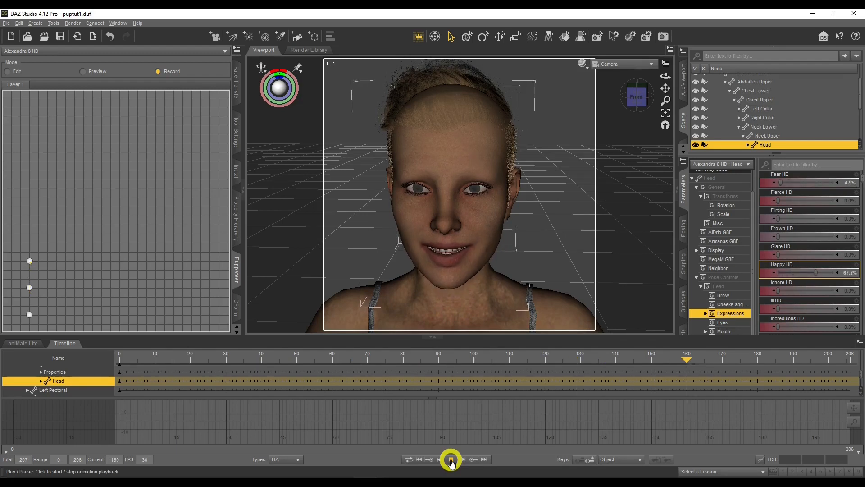
click(451, 461)
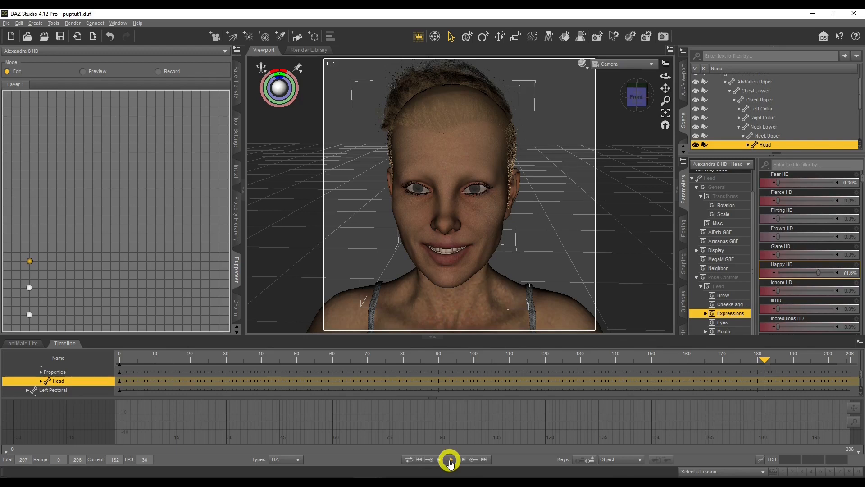
In the head's Brow pose controls, set Brow Inner Up-Down Right to -6.3%.
click(748, 293)
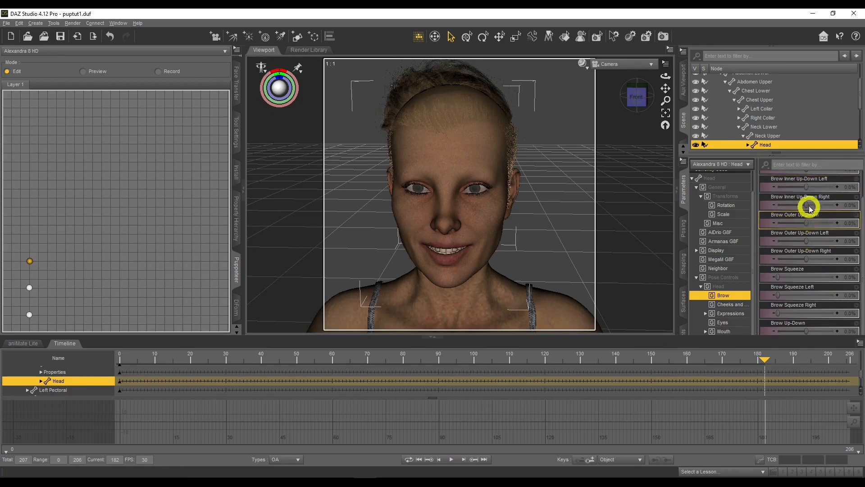
mouse_move(809, 205)
mouse_down()
mouse_move(847, 204)
mouse_move(815, 204)
mouse_up()
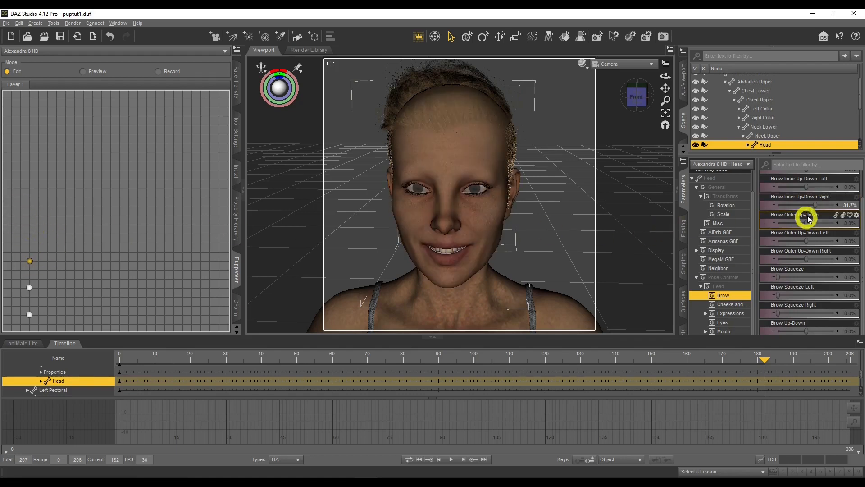
mouse_move(813, 204)
mouse_down()
mouse_move(798, 204)
mouse_move(805, 204)
mouse_up()
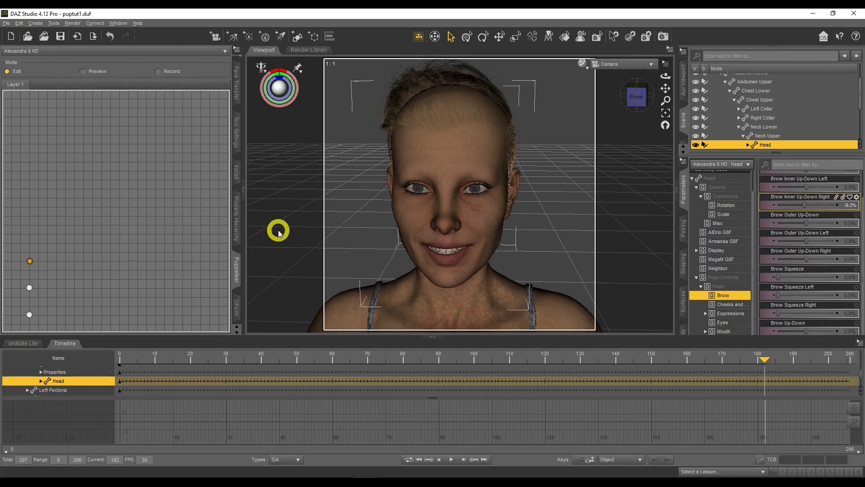
In the general render settings, set the render type to Image Series and keep PNG as the image format.
click(234, 189)
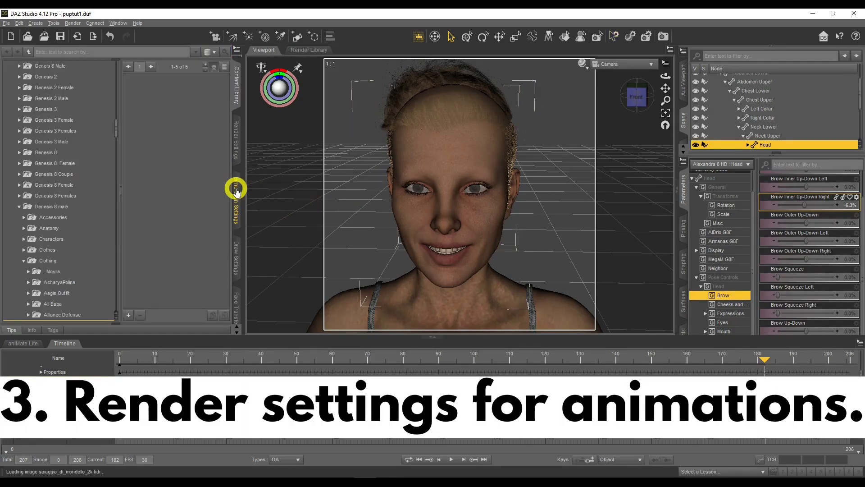
click(235, 140)
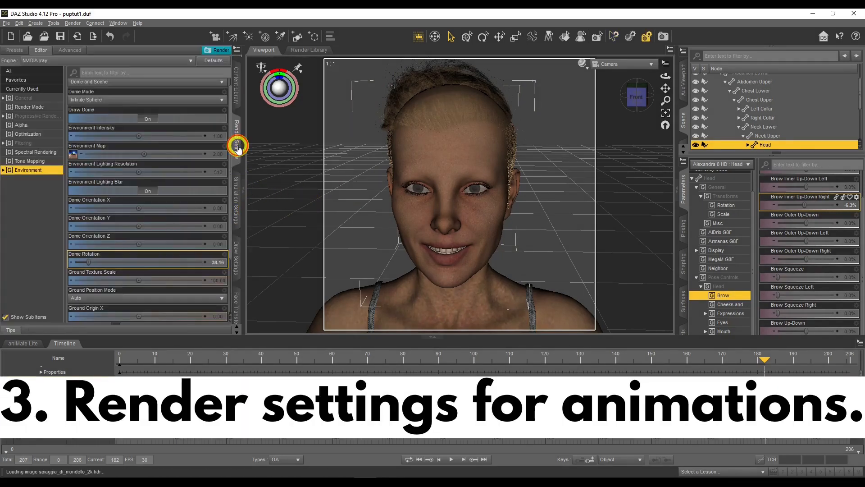
click(32, 111)
click(26, 100)
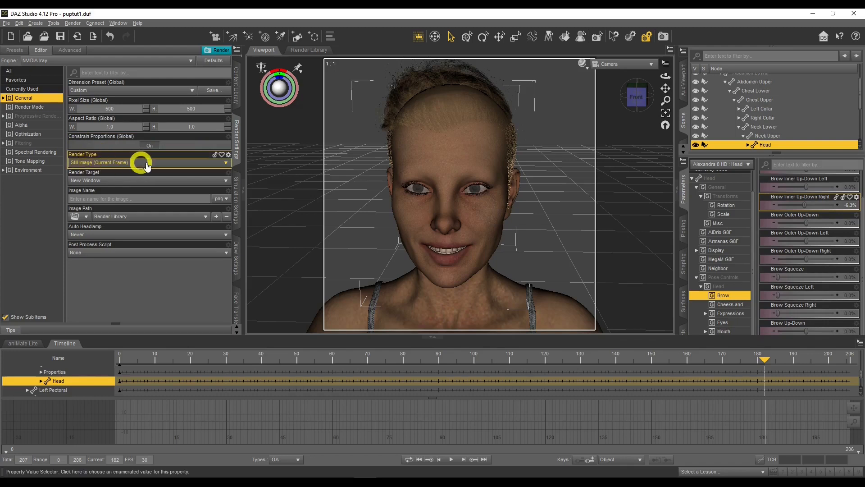
click(166, 163)
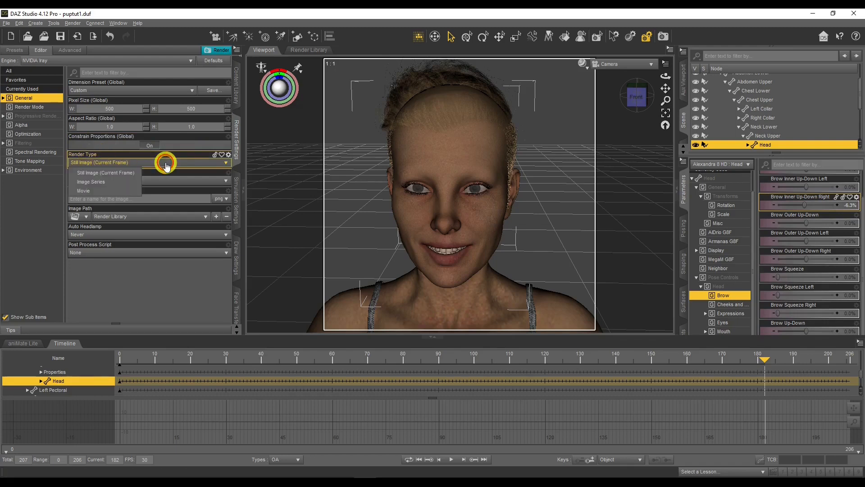
click(113, 182)
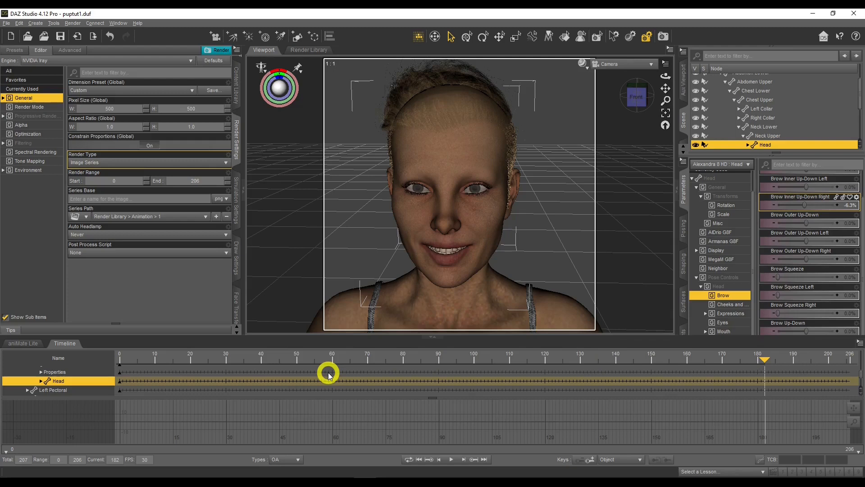
click(226, 199)
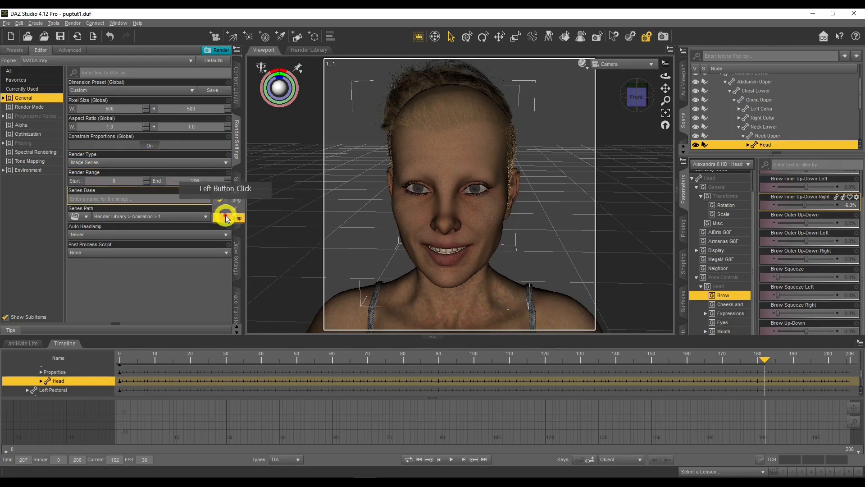
click(207, 279)
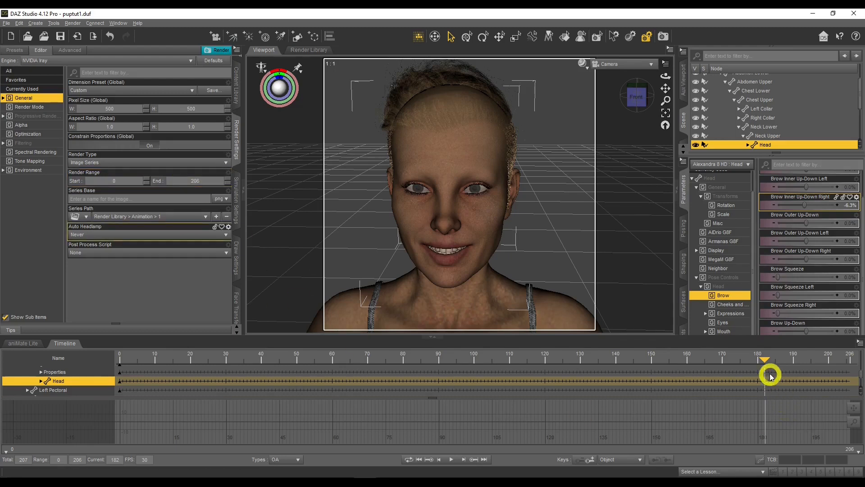
Move the timeline playhead to frame 160 and set the end of the render range to 160.
mouse_move(765, 359)
mouse_down()
mouse_move(659, 366)
mouse_move(686, 370)
mouse_up()
drag(201, 182, 167, 186)
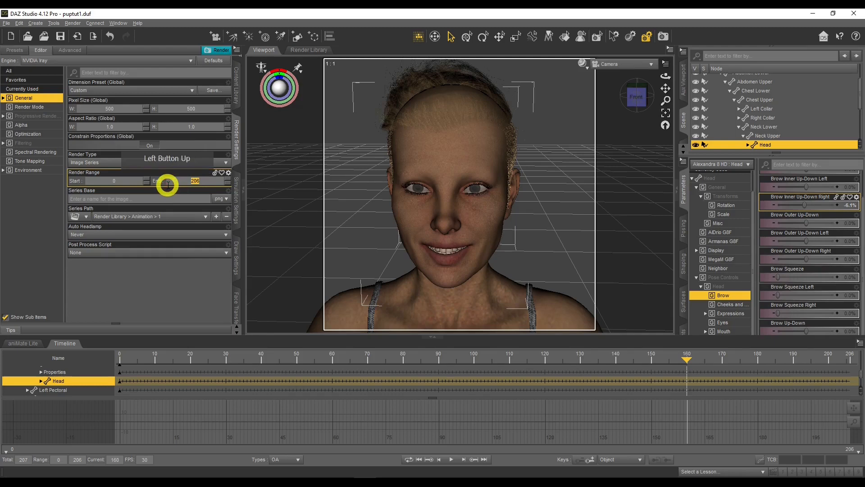
text(160)
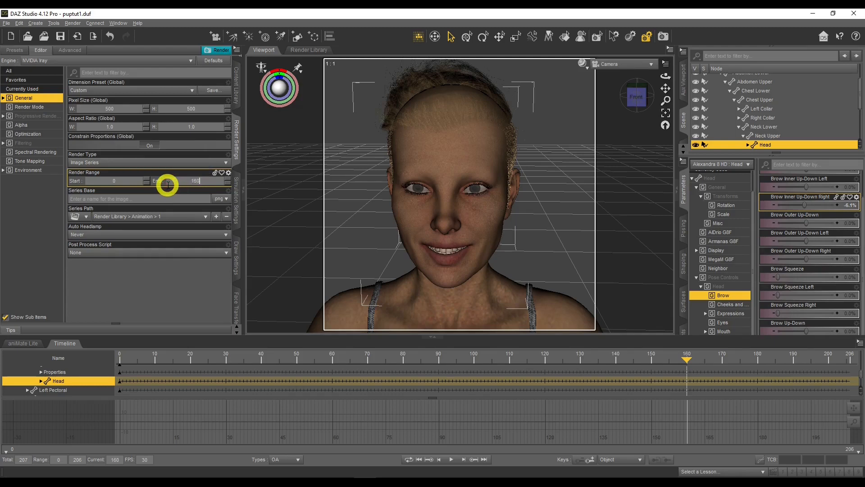
key(Return)
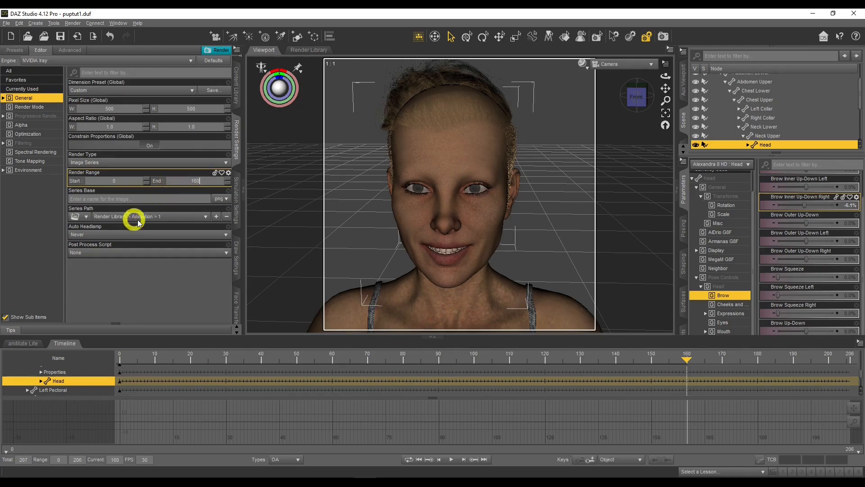
Check the series path, keeping Render Library > Animation > 1, and name the series base "expressions".
click(204, 218)
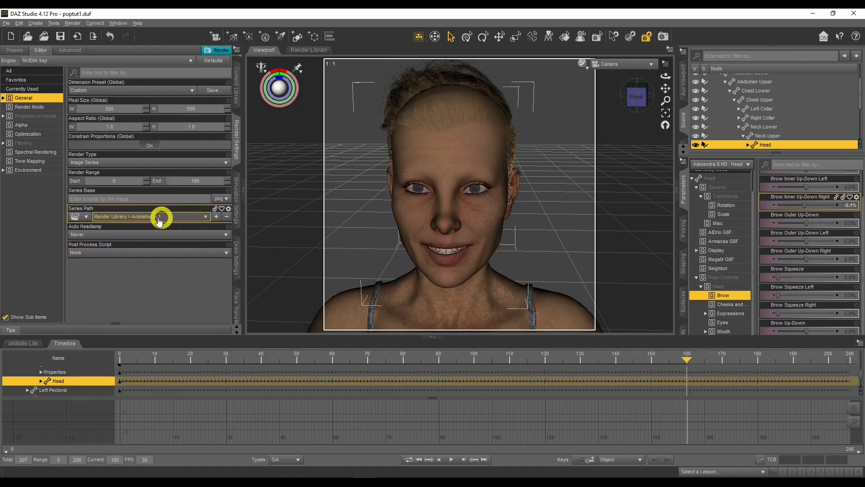
click(206, 217)
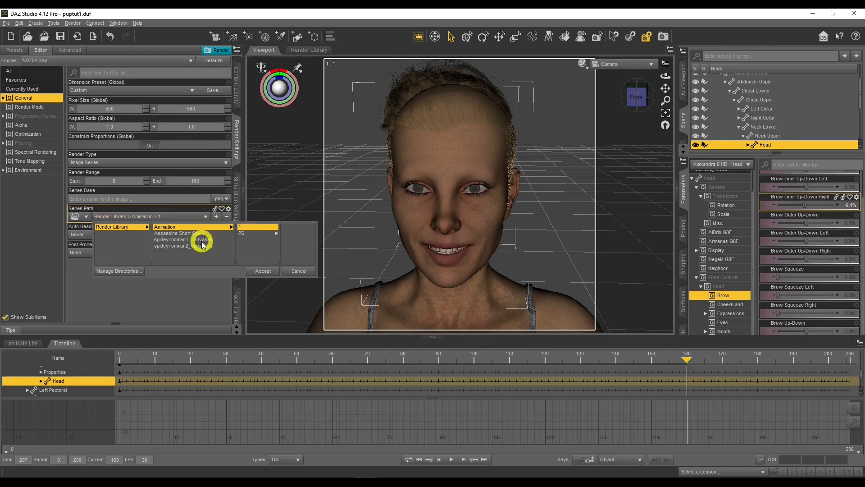
click(301, 272)
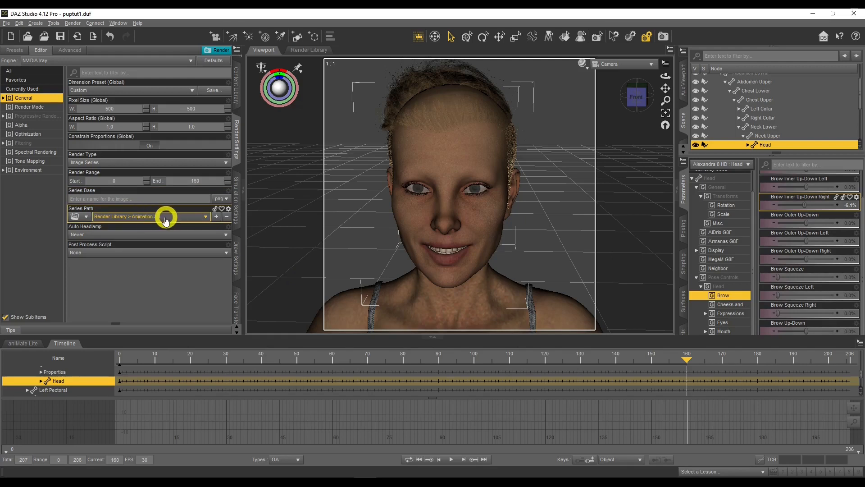
click(148, 200)
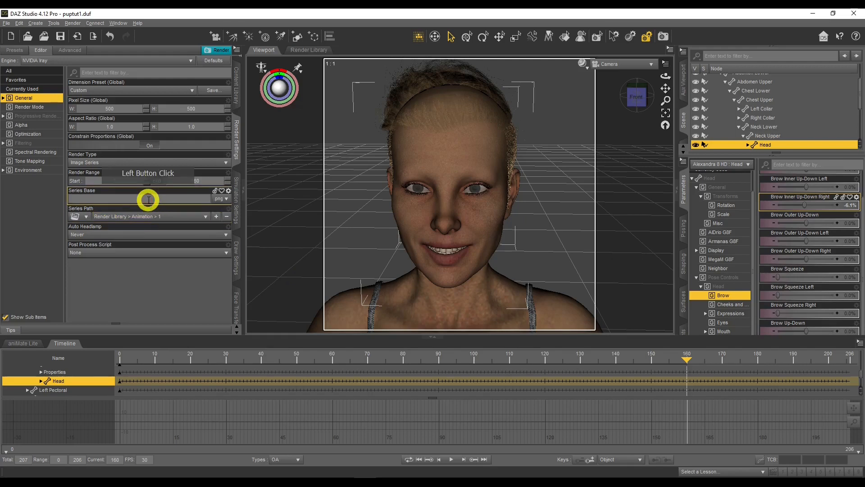
text(expressions)
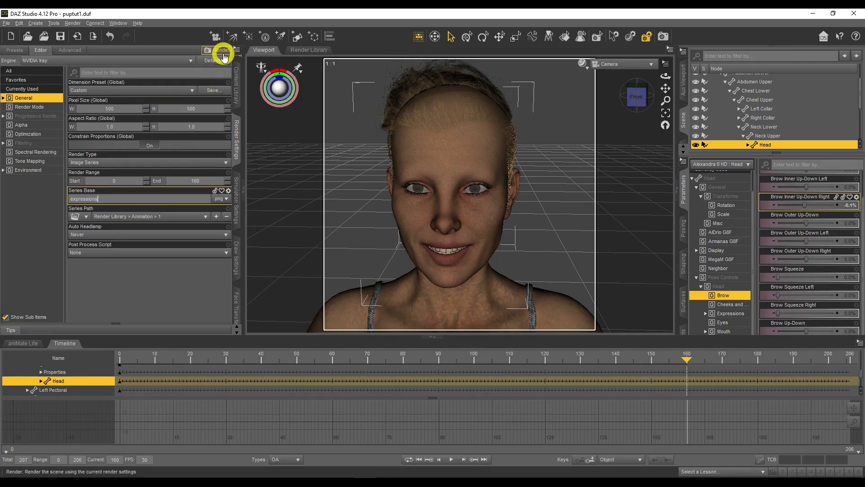
Review the Progressive Rendering settings and the post denoiser options under Filtering.
click(38, 109)
click(38, 116)
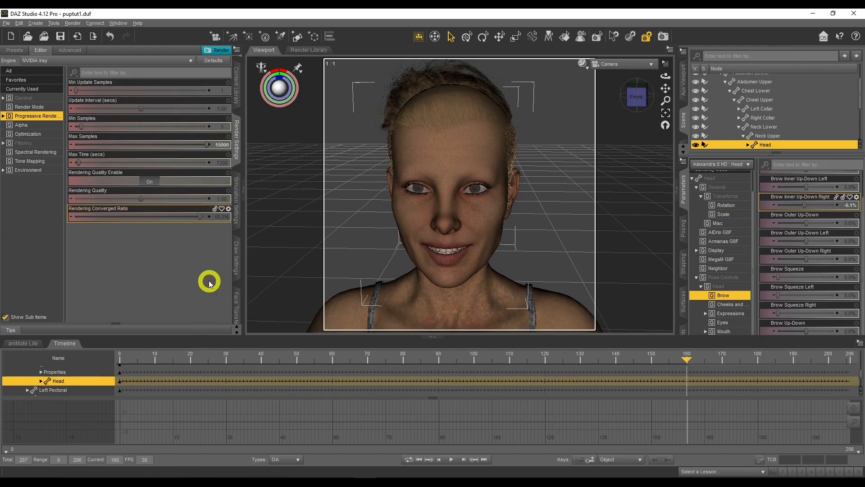
click(29, 134)
click(35, 146)
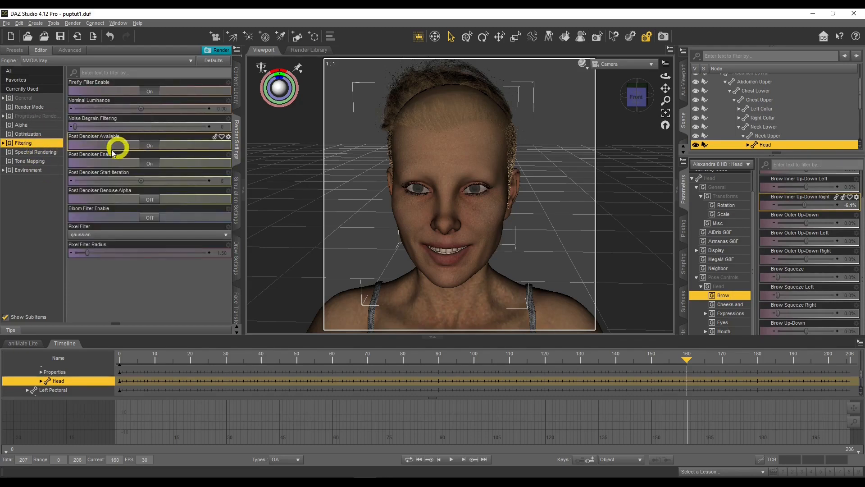
click(149, 146)
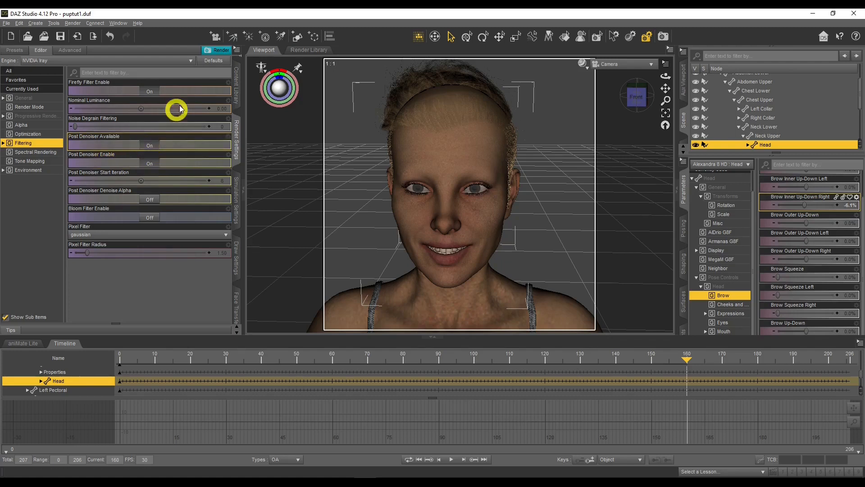
Start rendering the image series, follow the render log, and cancel the render during frame 1.
click(218, 50)
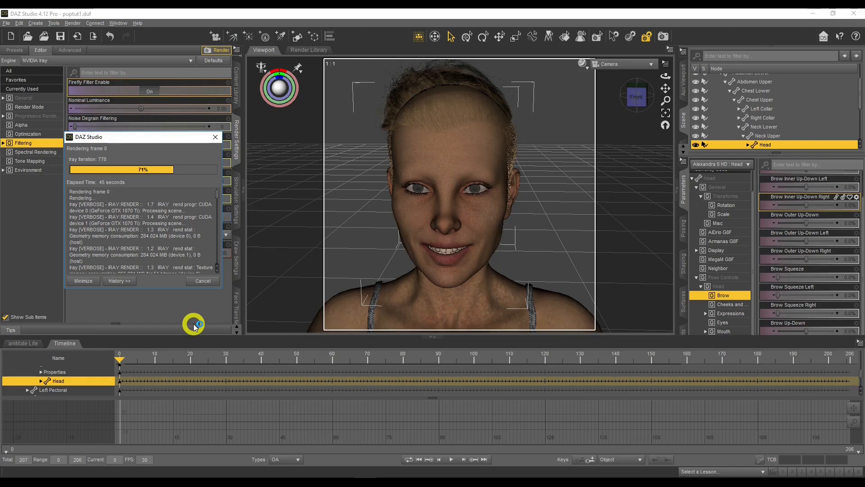
scroll(109, 192, down, 1)
scroll(117, 198, down, 3)
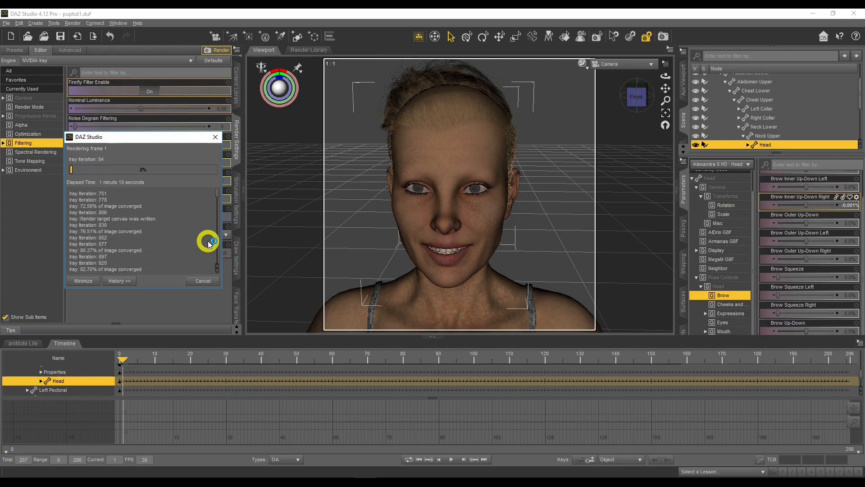
click(205, 281)
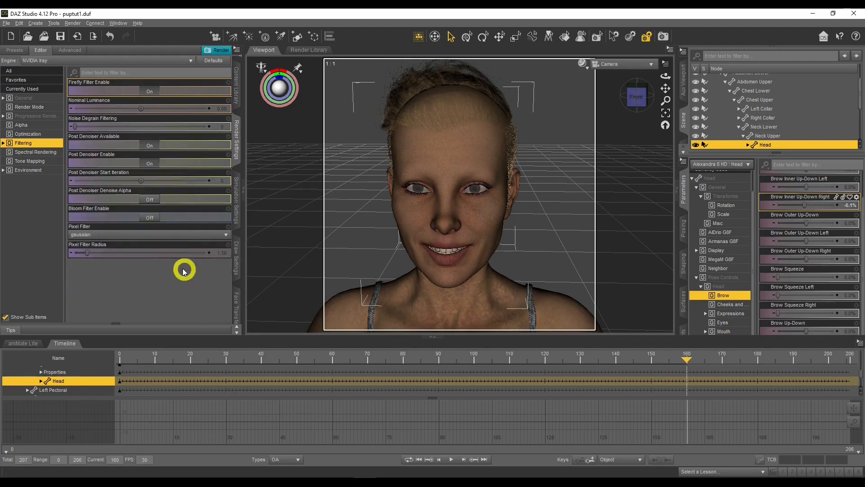
Switch to File Explorer, open the Render Library's Animation > 1 folder, and sort its files by name.
right_click(78, 482)
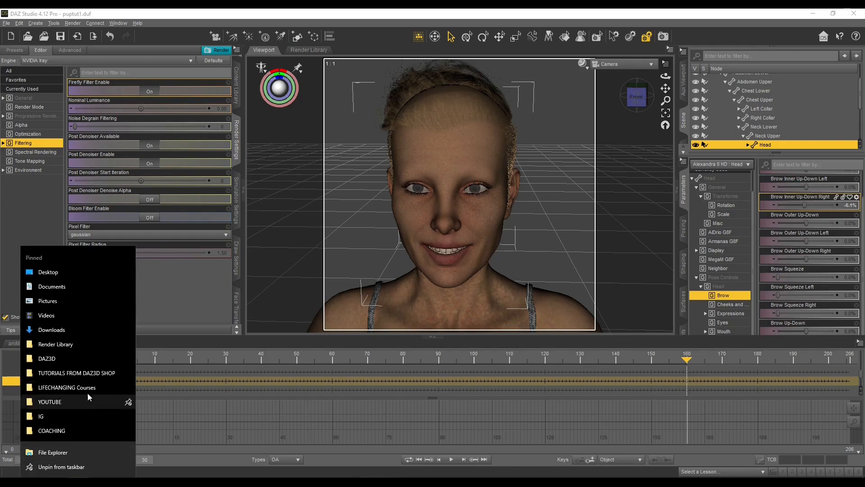
click(85, 346)
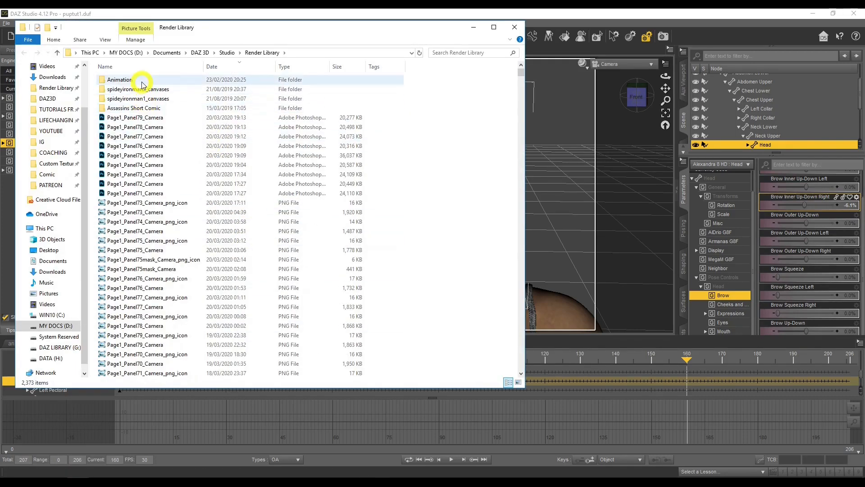
double_click(141, 81)
double_click(141, 81)
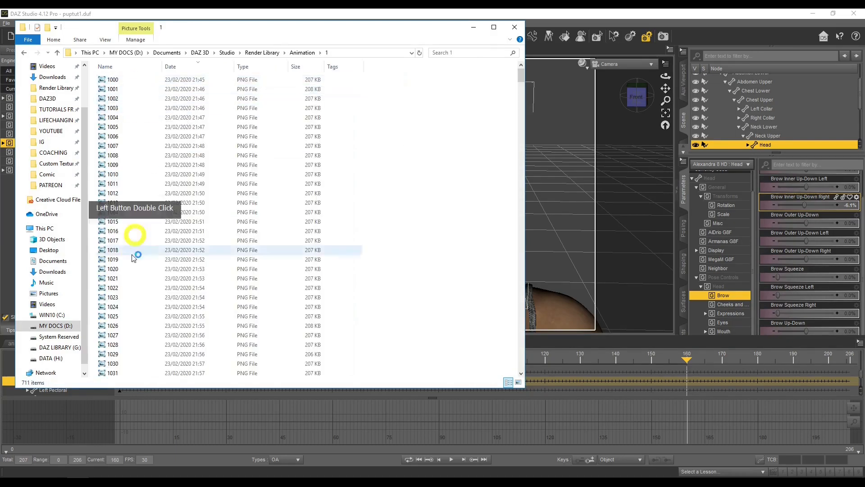
scroll(134, 261, down, 20)
drag(521, 121, 143, 70)
click(143, 70)
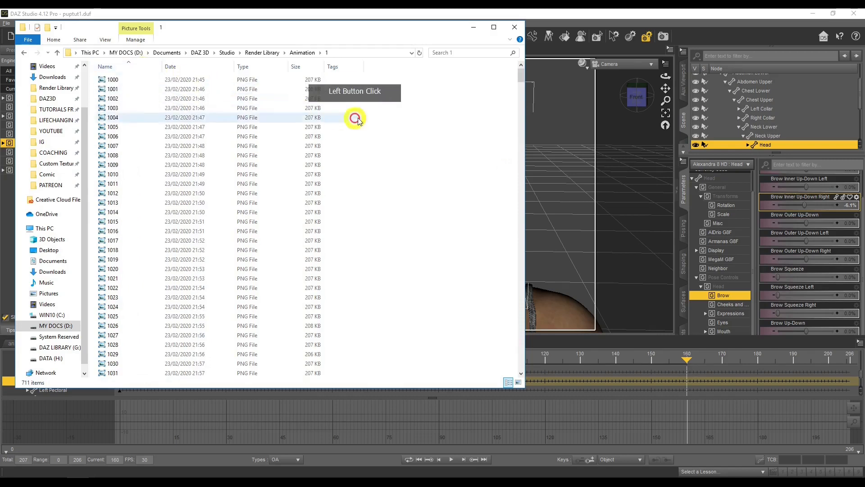
Look through the numbered PNG frames of an earlier series, view one of them, and minimize the folder window.
drag(434, 80, 114, 84)
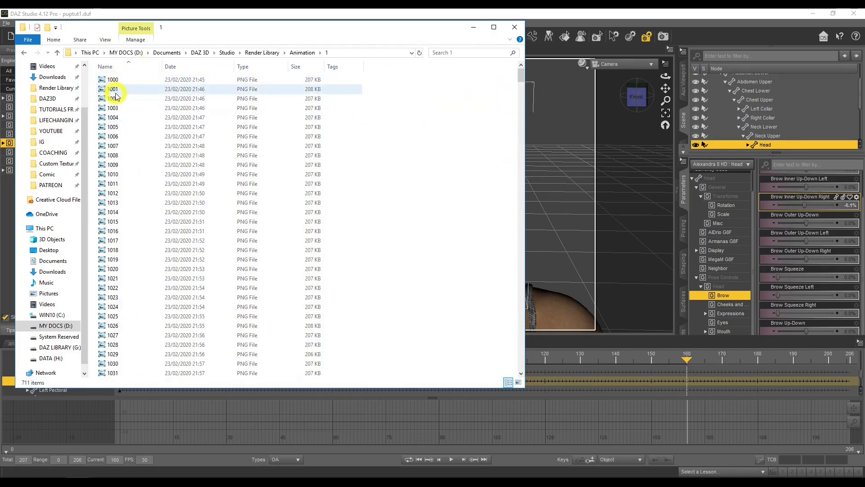
scroll(113, 187, down, 18)
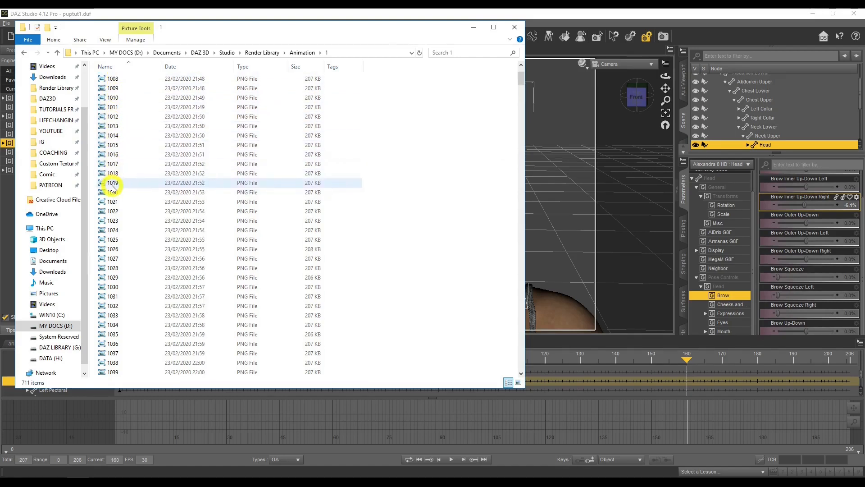
scroll(114, 204, down, 3)
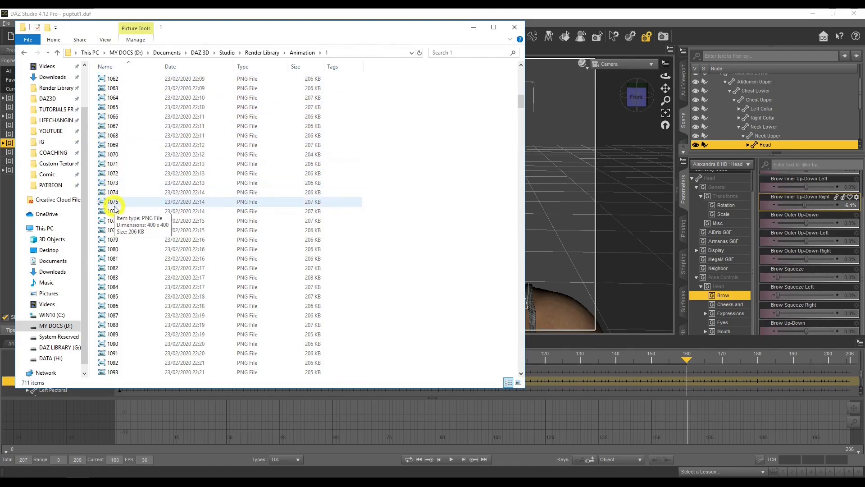
scroll(115, 209, down, 20)
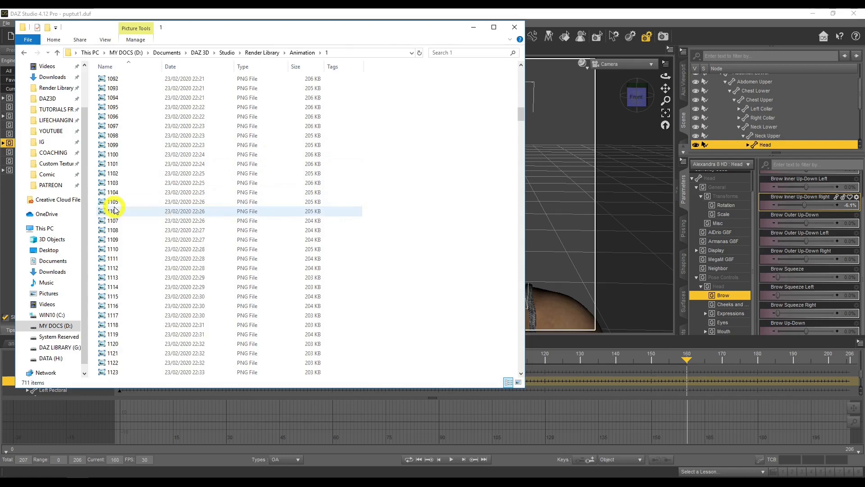
scroll(115, 209, down, 11)
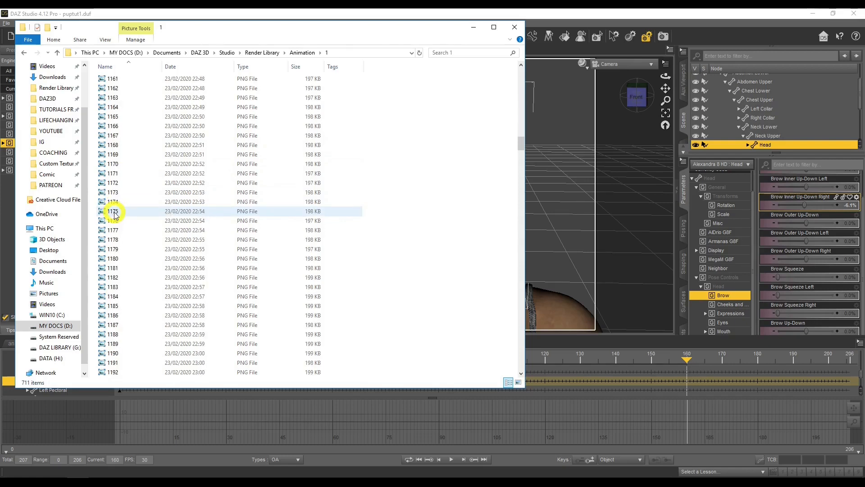
double_click(115, 212)
click(854, 13)
click(199, 323)
click(174, 314)
scroll(173, 314, down, 20)
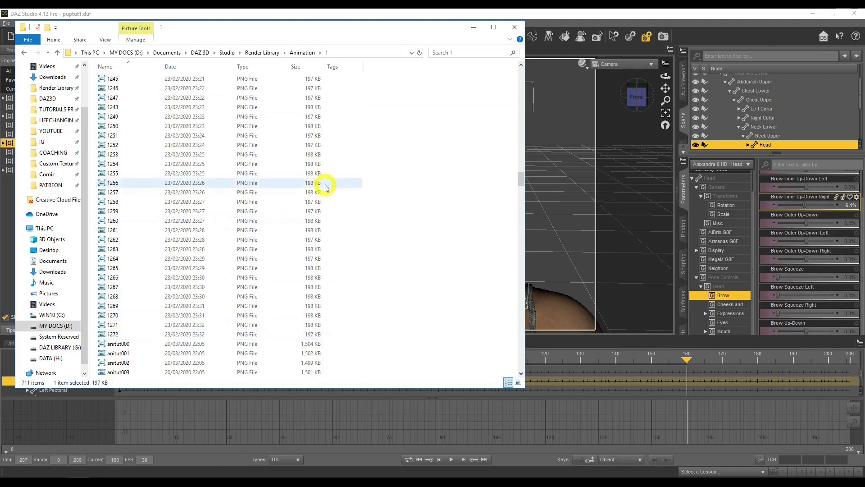
click(475, 30)
click(232, 249)
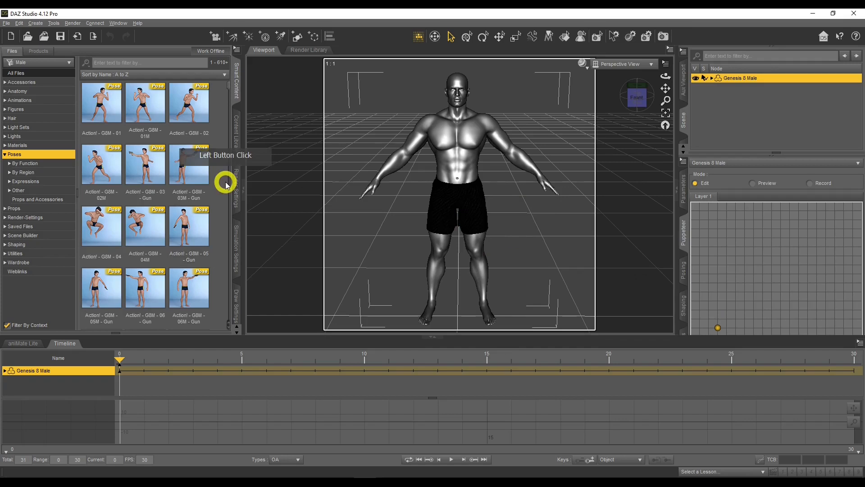
Apply Base Pose Kneeling B from the By Function poses to Genesis 8 Male and store it as a Puppeteer point above the first one.
click(12, 166)
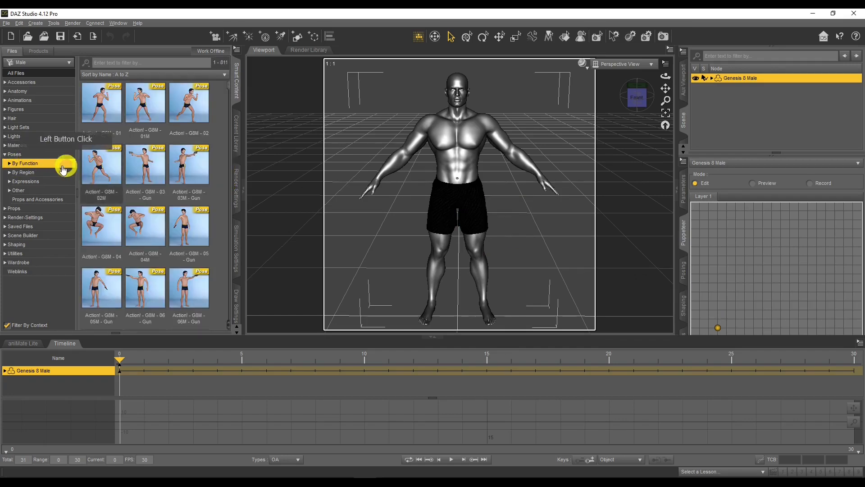
click(10, 164)
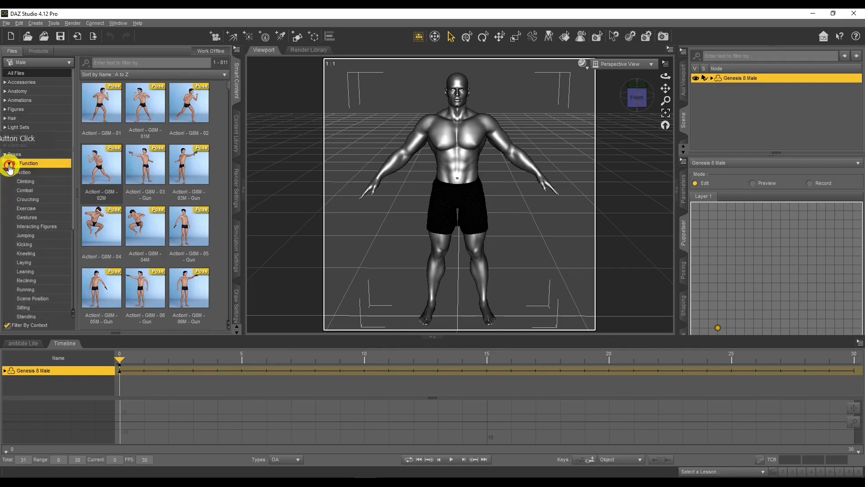
click(41, 176)
scroll(135, 174, down, 10)
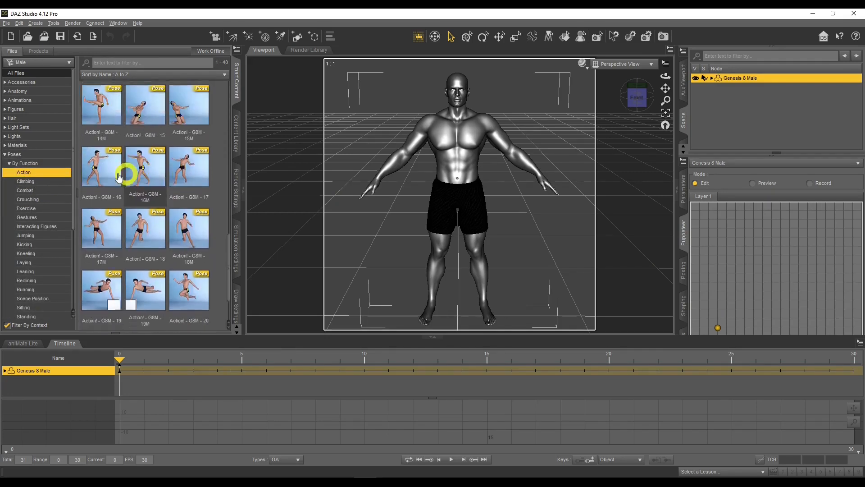
click(42, 164)
scroll(151, 175, down, 10)
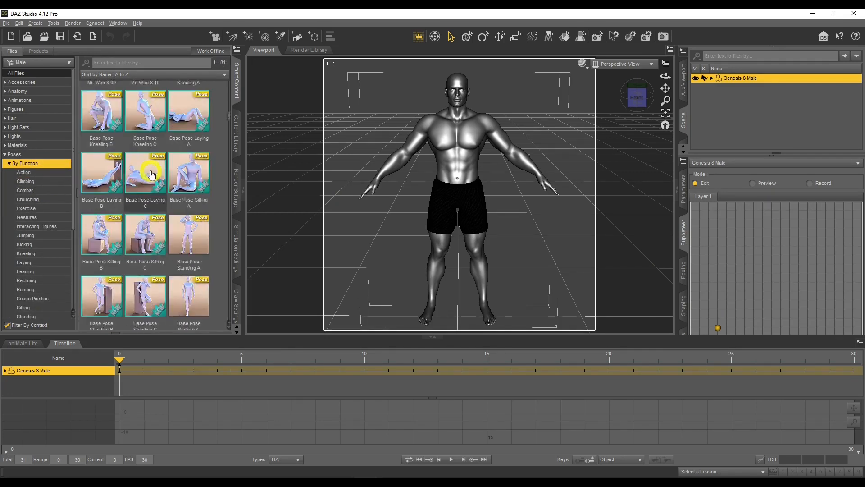
scroll(151, 173, up, 1)
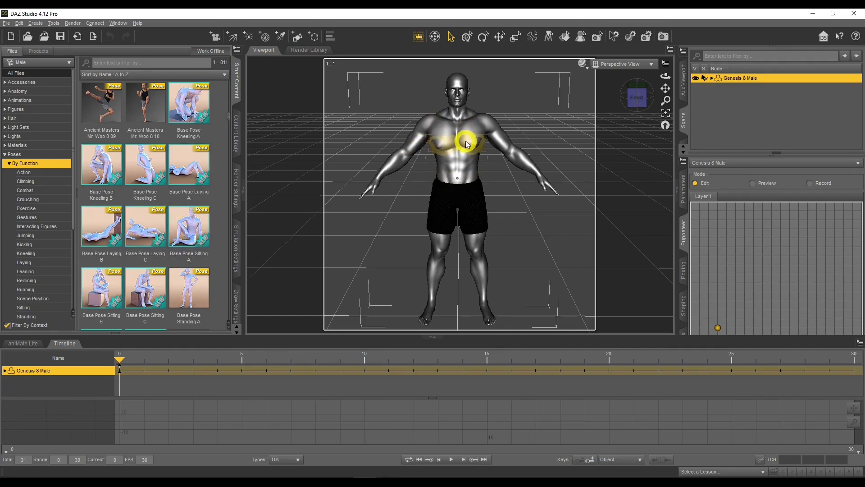
double_click(105, 164)
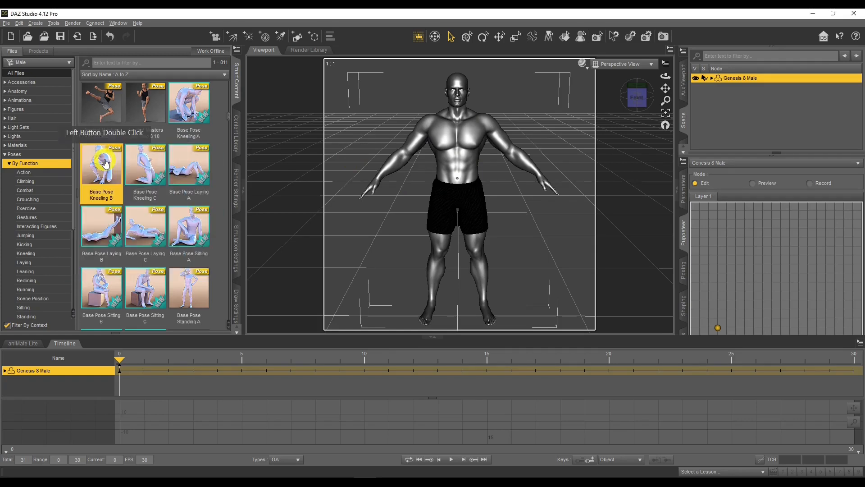
click(718, 301)
click(536, 280)
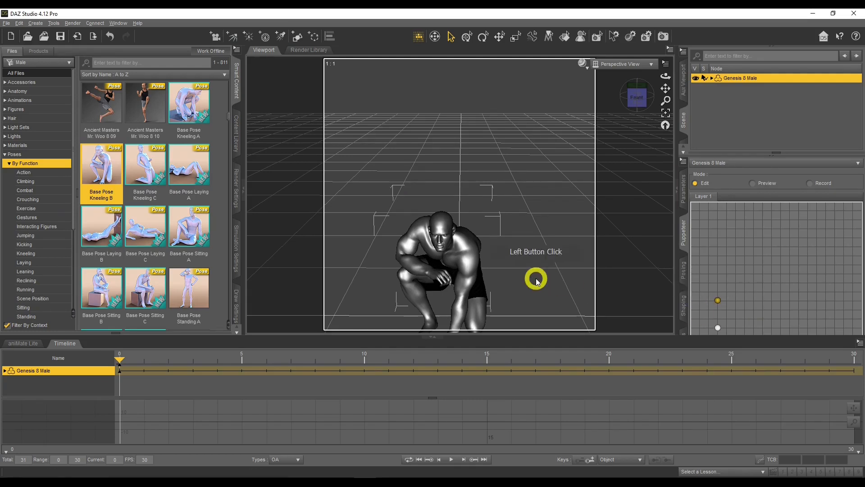
Preview in Puppeteer the gradual blend from the standing pose point to the kneeling one.
click(753, 184)
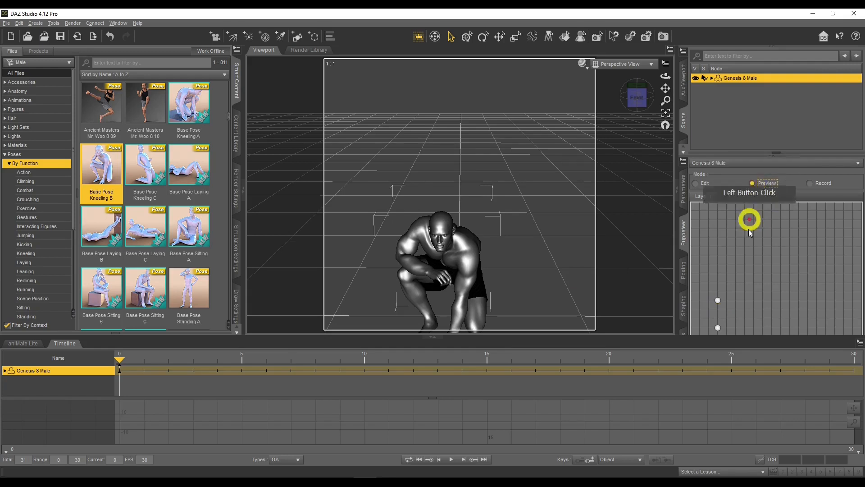
click(718, 327)
mouse_move(718, 329)
mouse_down()
mouse_move(717, 298)
mouse_move(718, 329)
mouse_move(719, 318)
mouse_up()
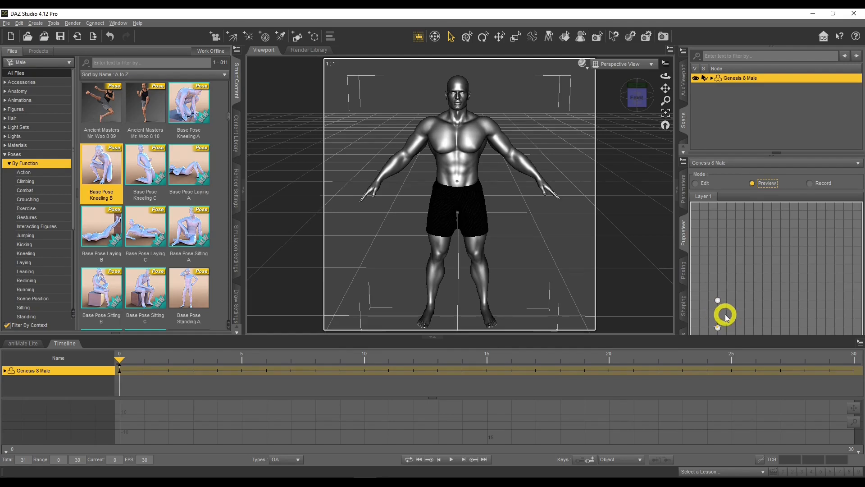
mouse_move(719, 325)
mouse_down()
mouse_move(718, 302)
mouse_move(718, 318)
mouse_up()
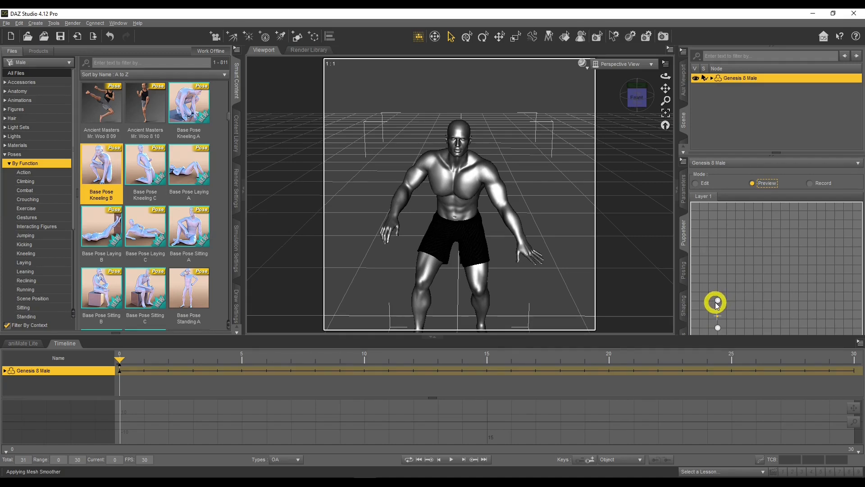
drag(716, 303, 719, 300)
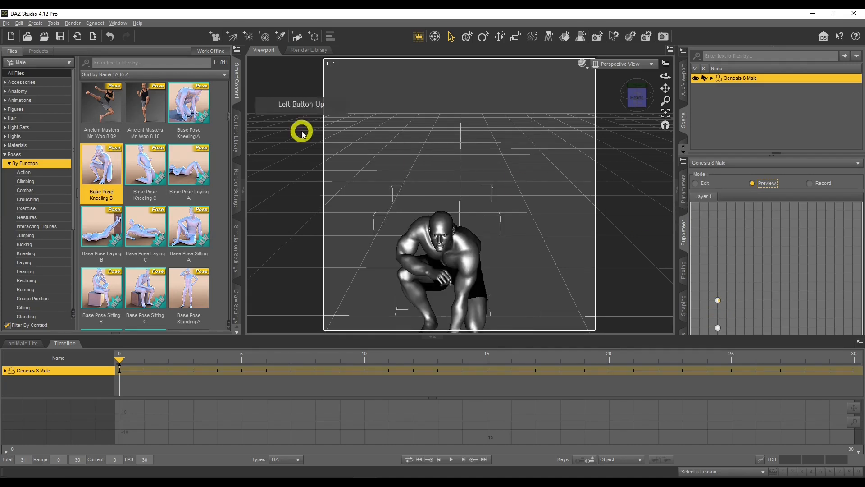
Record the figure's movement from the standing pose point to the kneeling one in Puppeteer.
click(810, 185)
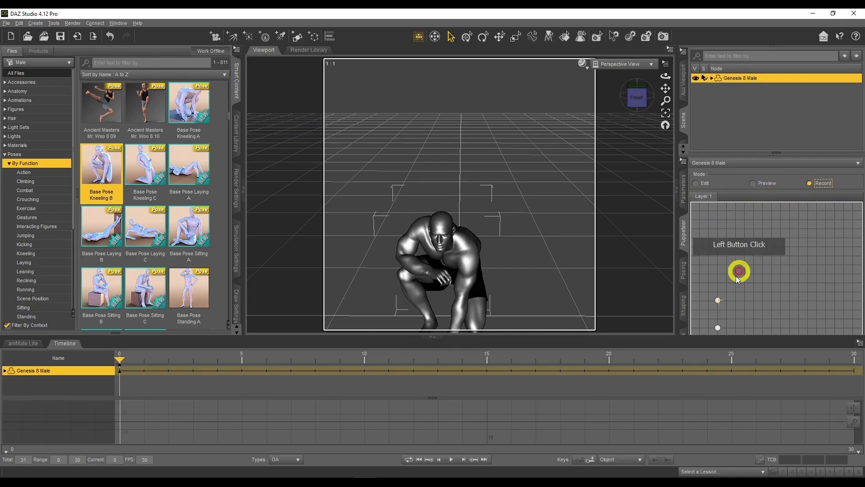
click(718, 329)
drag(719, 331, 720, 304)
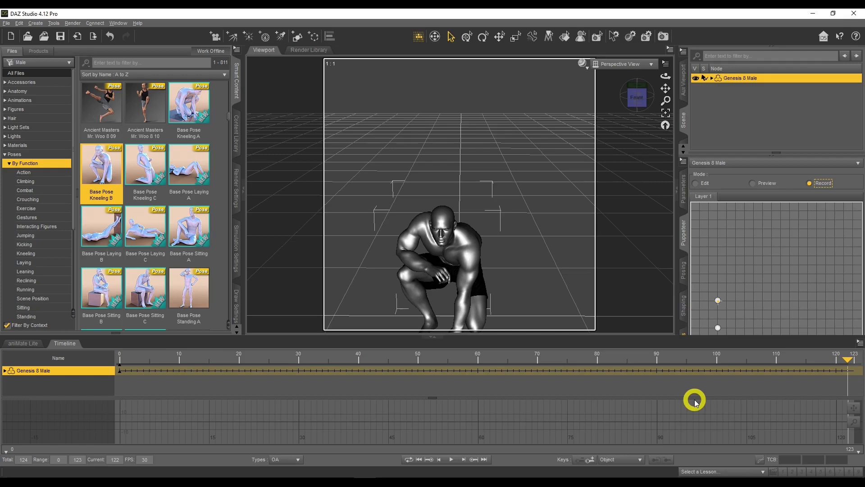
Play the recorded kneeling animation from the first frame, stop it, and return to frame 0.
double_click(420, 460)
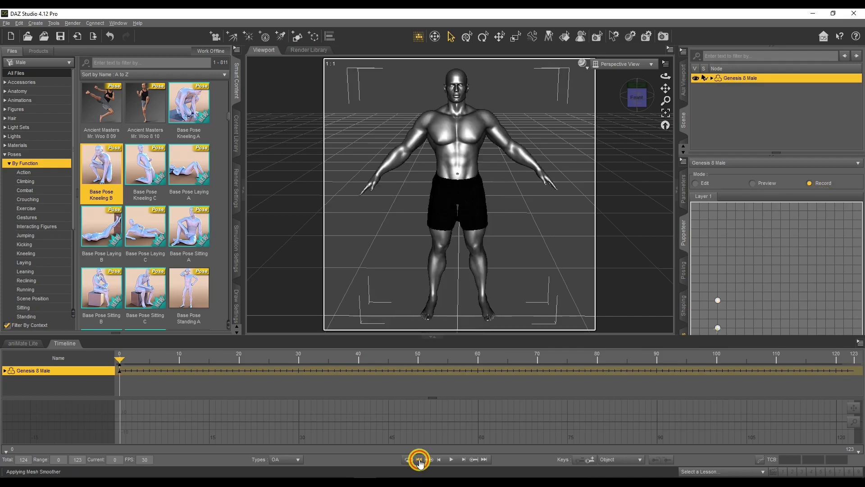
click(451, 459)
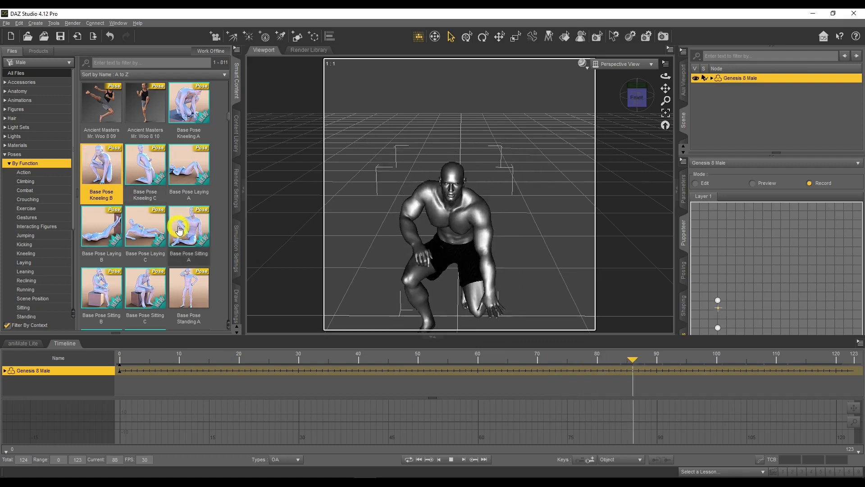
click(451, 459)
click(419, 459)
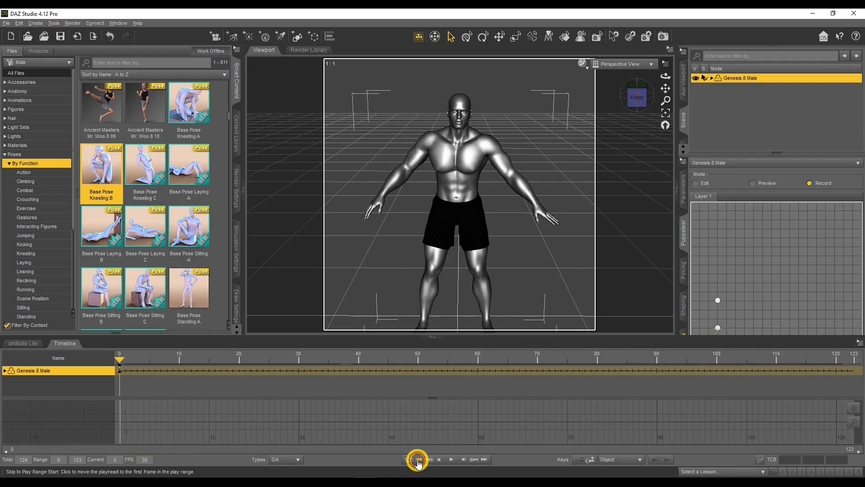
Clear the recorded standing-to-kneeling animation from Puppeteer Layer 1.
click(339, 293)
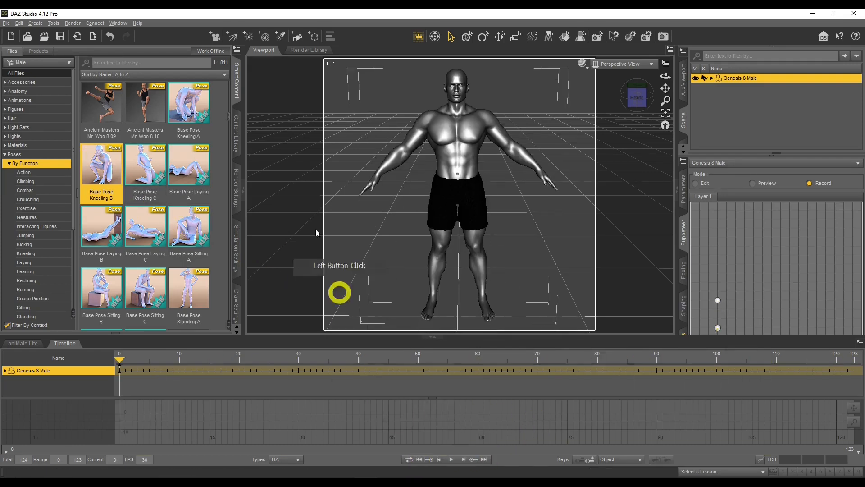
click(684, 162)
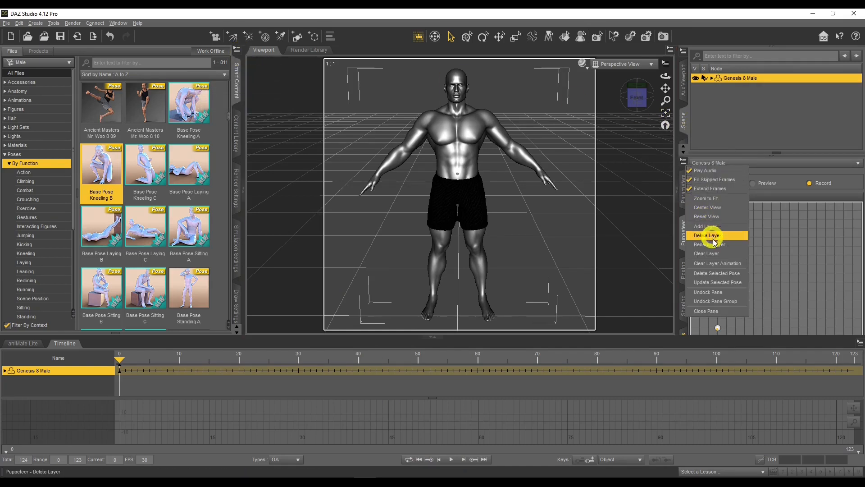
click(720, 264)
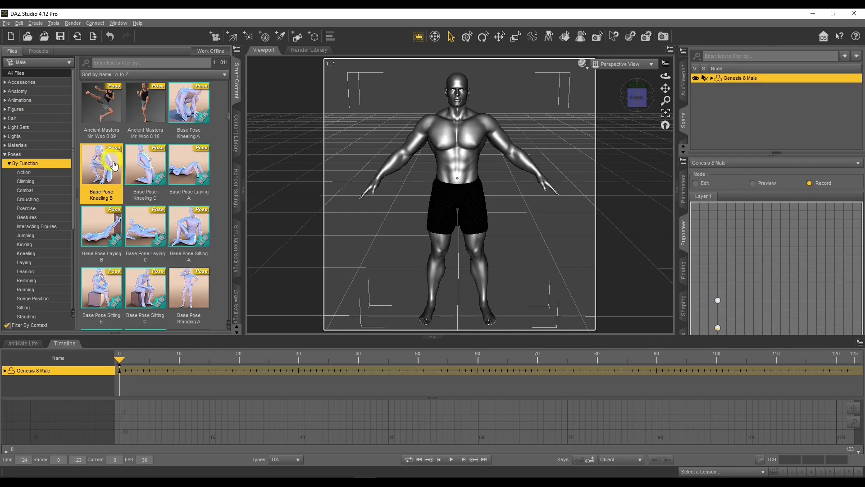
Apply Base Pose Sitting A, switch Puppeteer to Edit mode, and store a third pose point above the kneeling one.
double_click(198, 224)
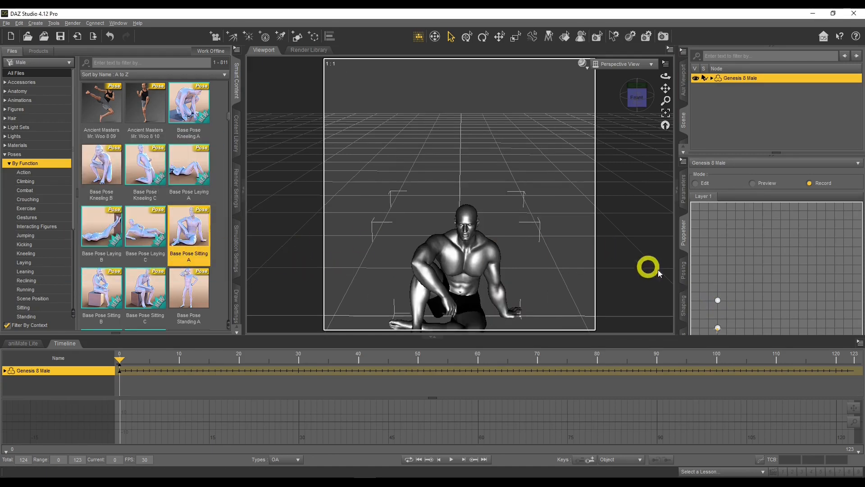
click(717, 276)
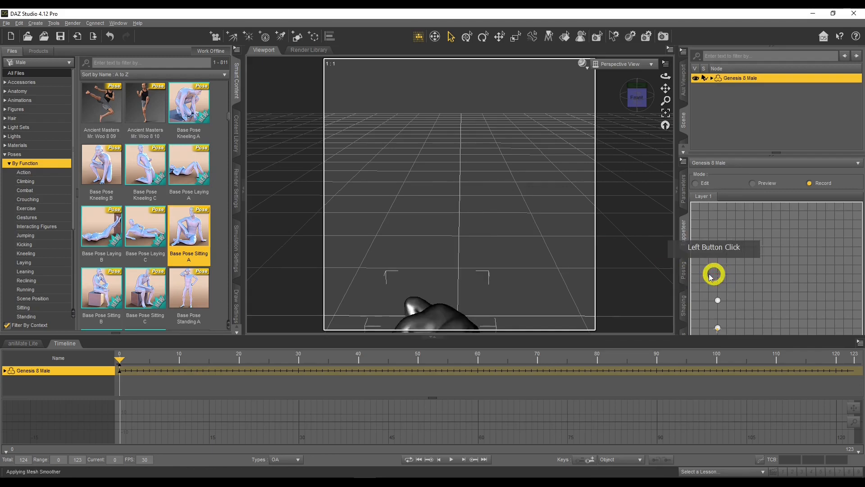
click(695, 183)
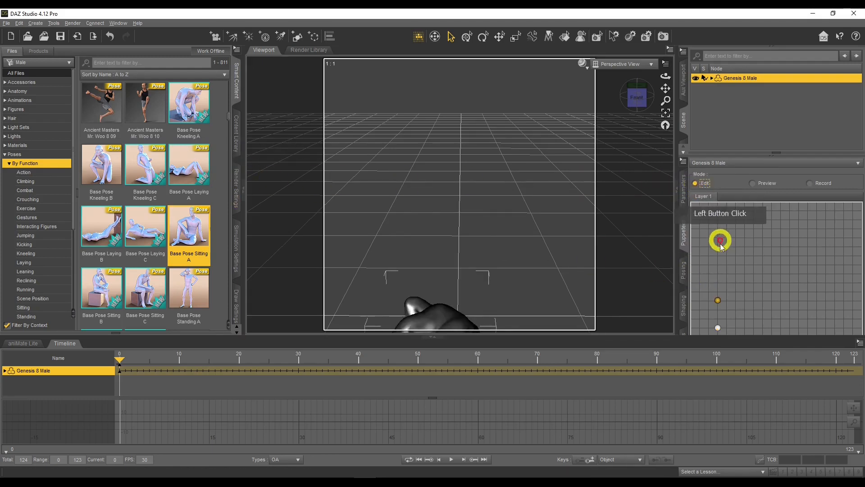
click(717, 276)
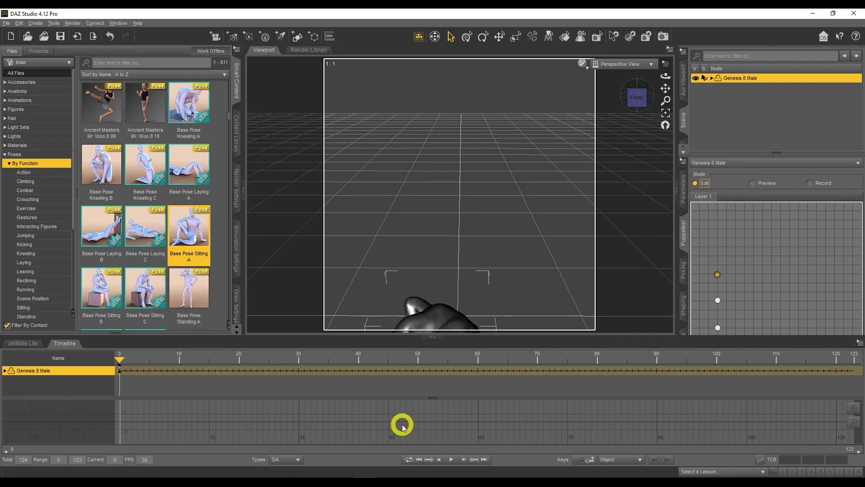
Clear the layer animation again with the three pose points in place on Layer 1.
click(683, 50)
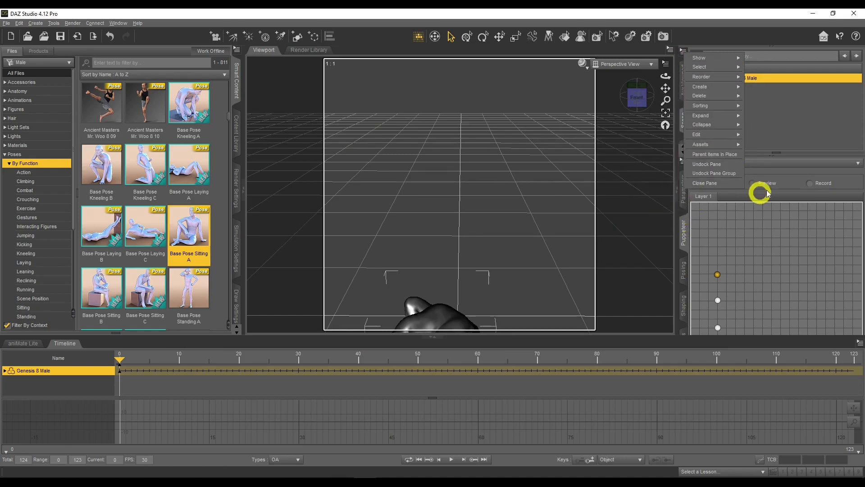
click(783, 173)
click(683, 161)
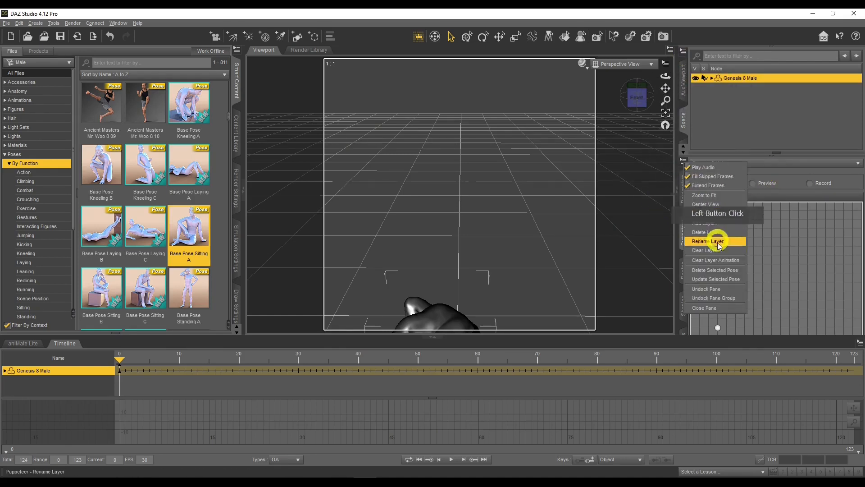
click(719, 261)
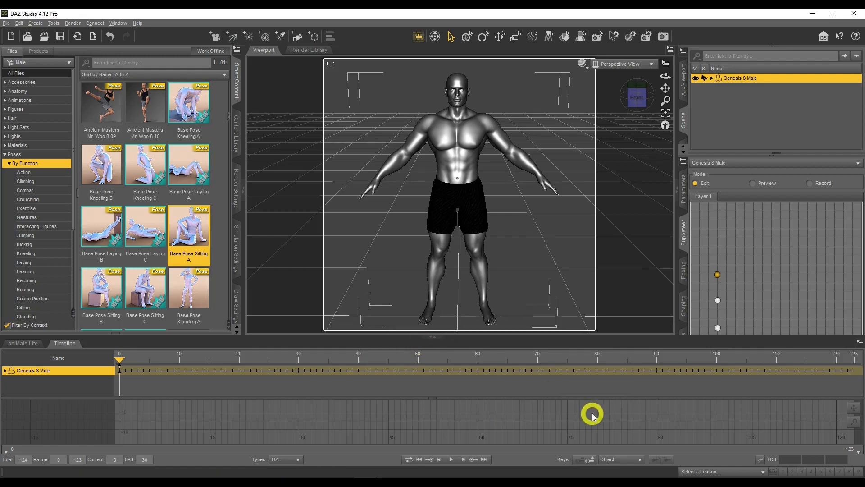
Preview the blend from the standing point through the kneeling one to the third point, and bring the figure into view.
click(743, 186)
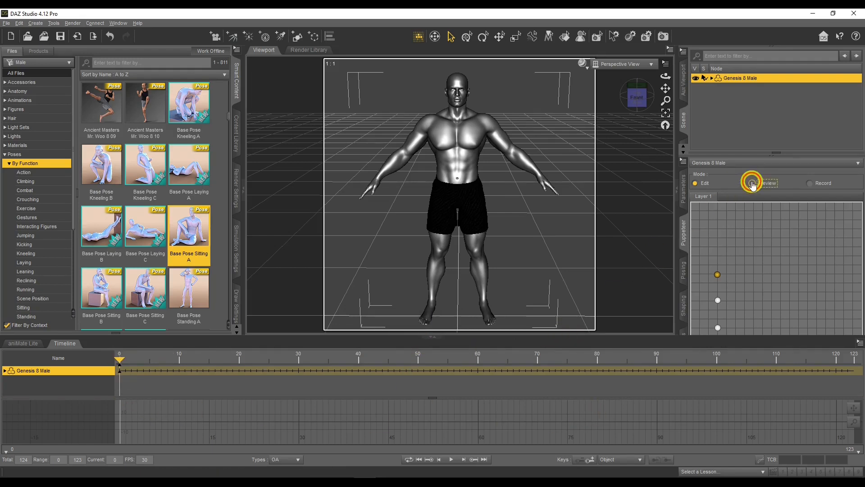
click(718, 328)
drag(718, 329, 717, 274)
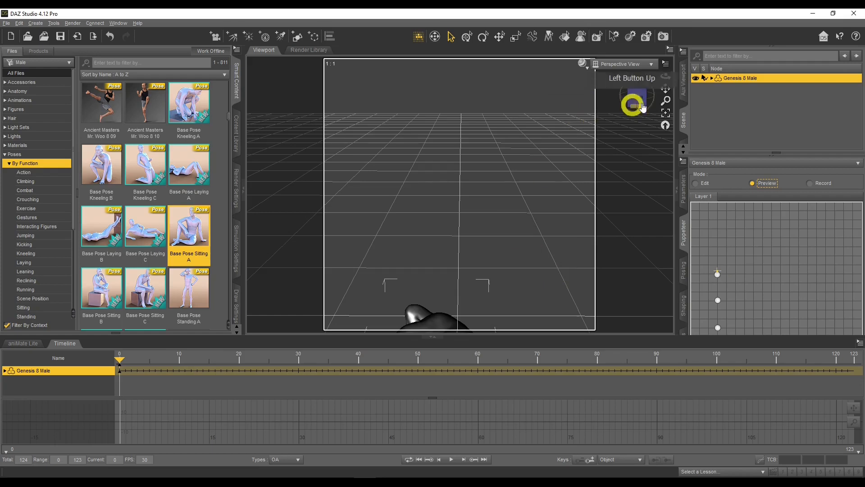
drag(667, 90, 667, 101)
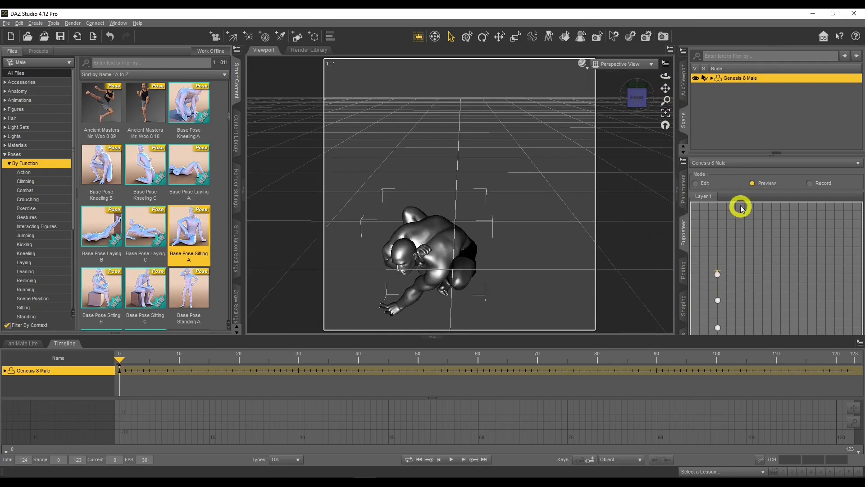
Compare the stored kneeling pose with the third pose by recalling their points in Puppeteer's Edit mode.
click(697, 183)
click(719, 274)
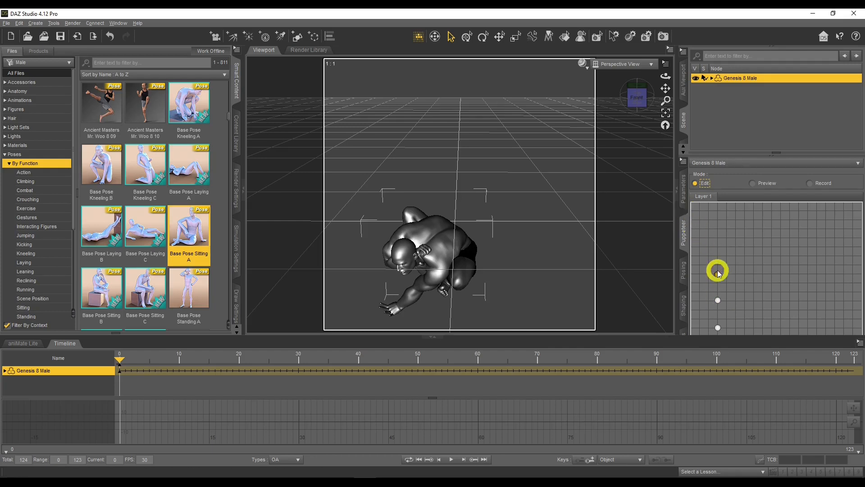
click(718, 301)
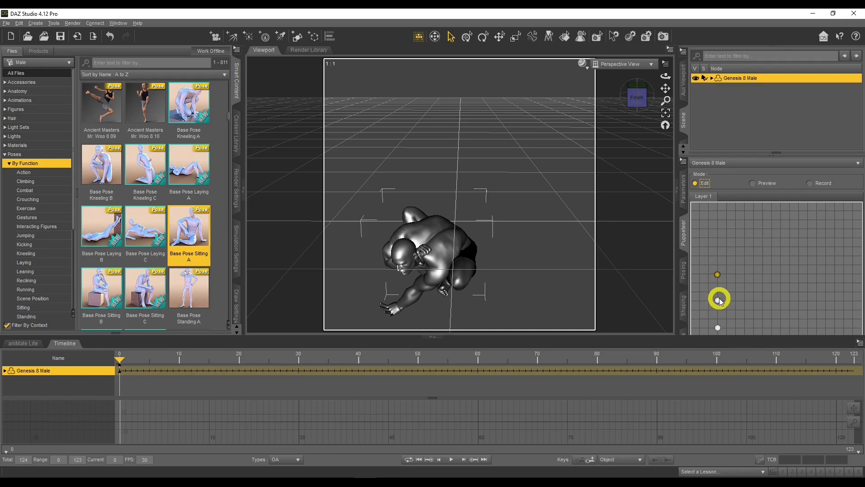
click(707, 277)
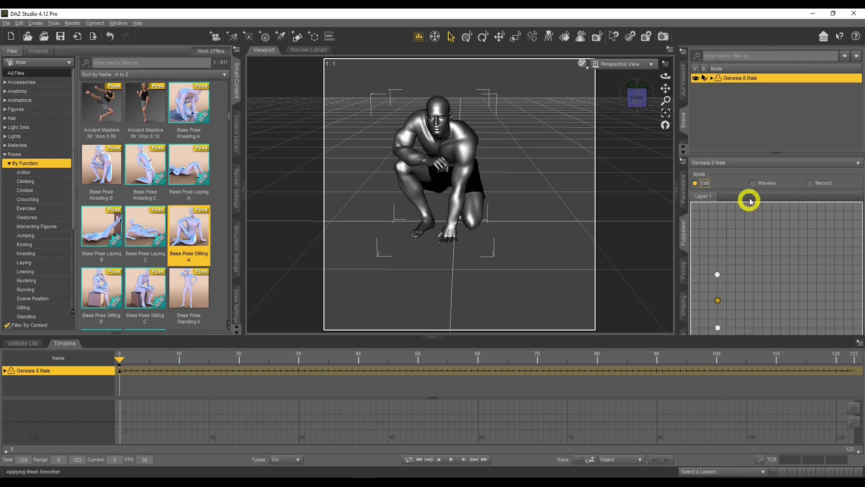
click(718, 275)
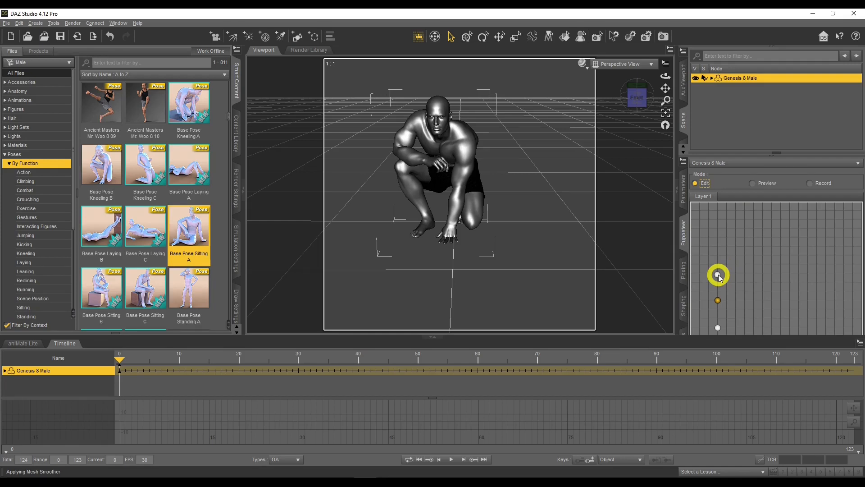
click(718, 275)
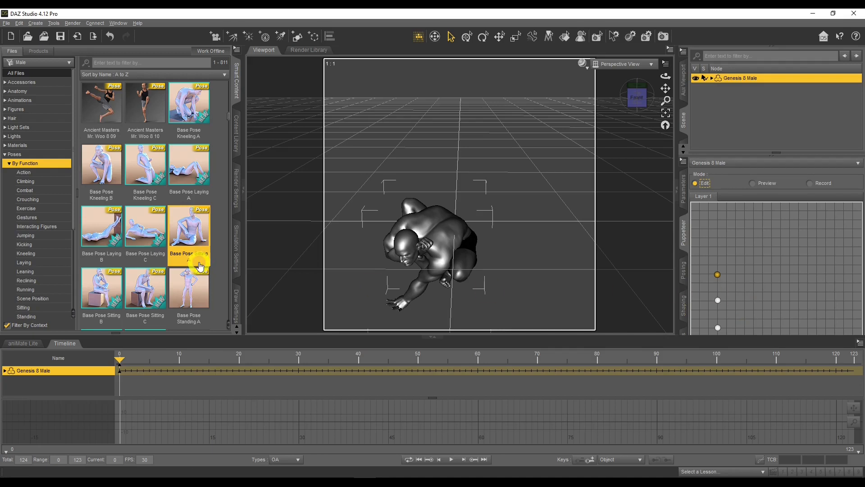
Reapply Base Pose Sitting A to the figure and update the topmost pose point with it.
double_click(109, 167)
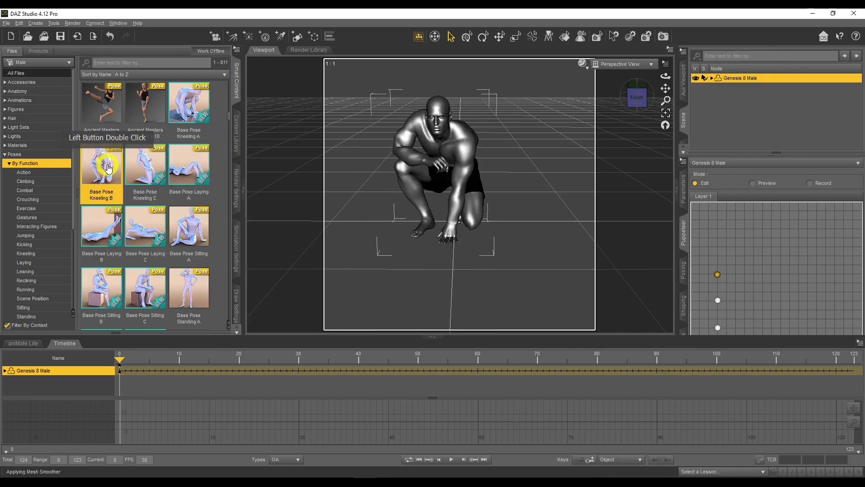
double_click(197, 217)
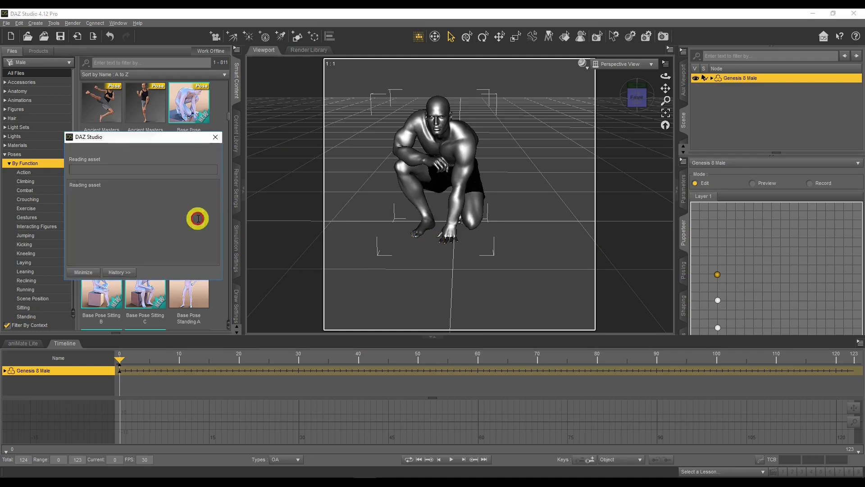
right_click(718, 275)
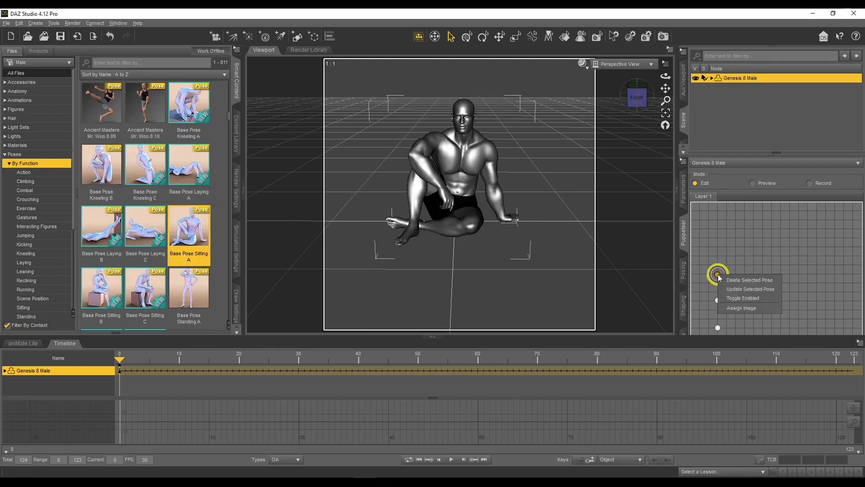
click(729, 288)
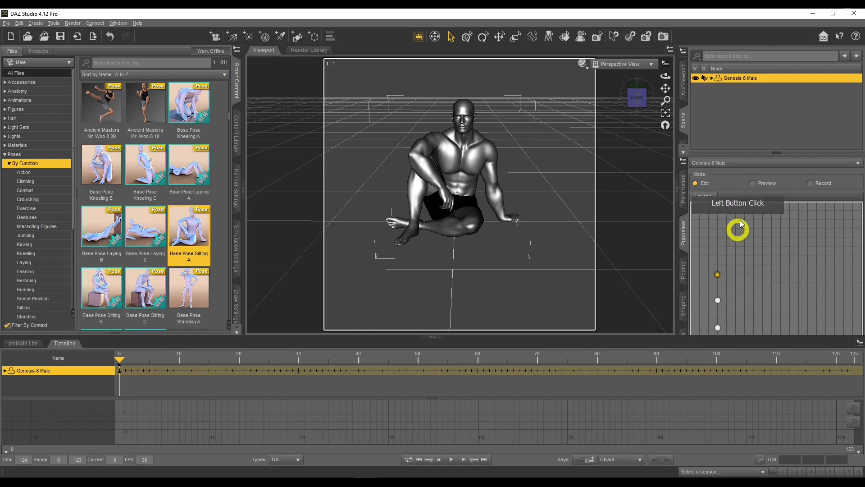
Preview the blend from the standing point up through the kneeling point to the updated sitting point.
click(756, 186)
click(719, 301)
click(718, 328)
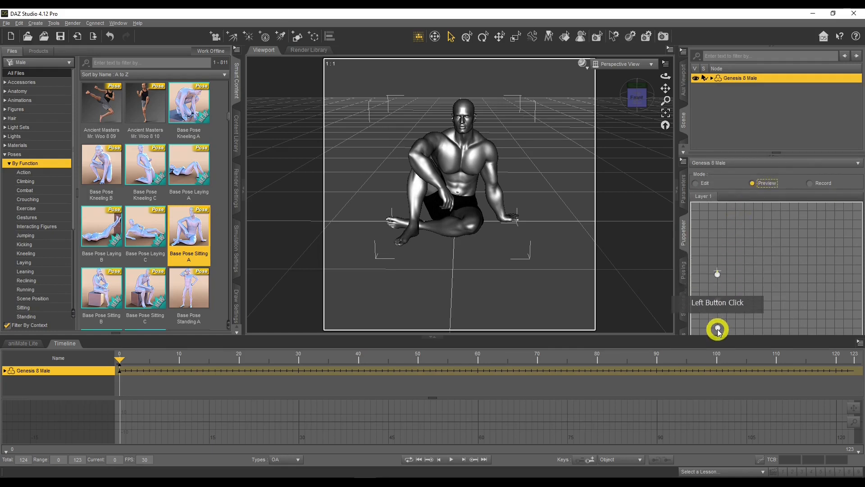
drag(718, 330, 719, 279)
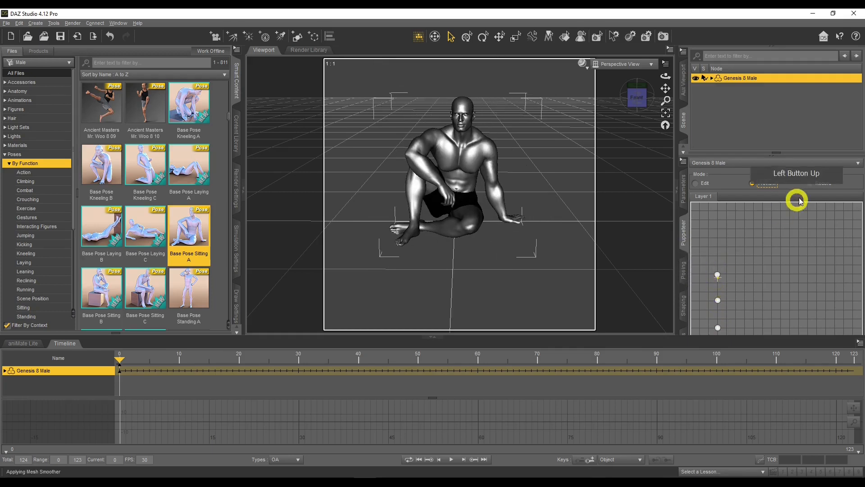
Record the move from the standing point through kneeling to sitting on the timeline, and play back the animation.
click(810, 183)
drag(717, 329, 718, 274)
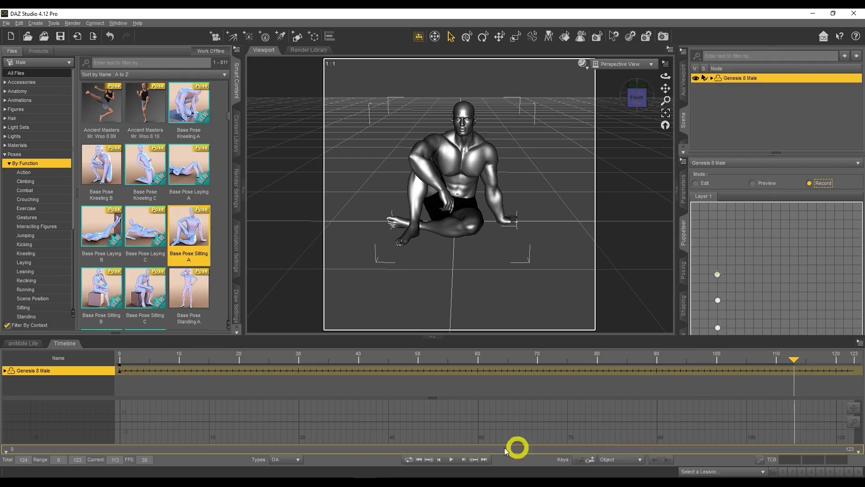
click(451, 459)
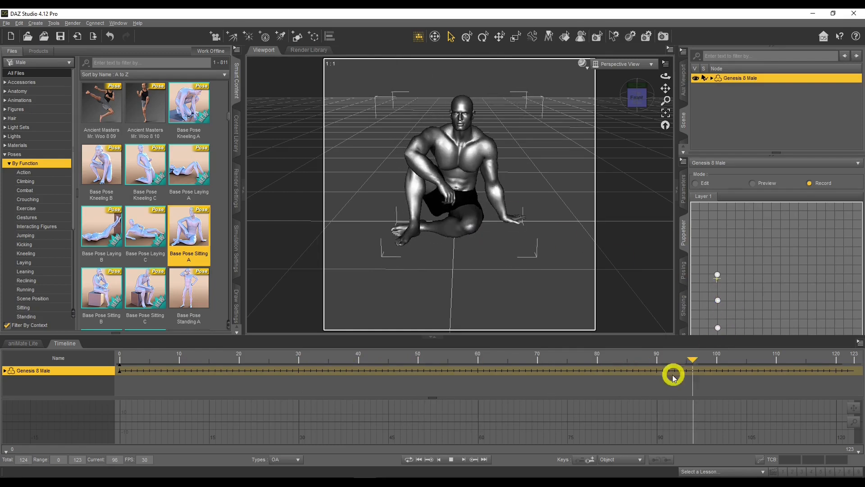
click(451, 459)
Preview the transition between the kneeling and sitting points to examine how the left arm moves.
click(752, 183)
click(718, 328)
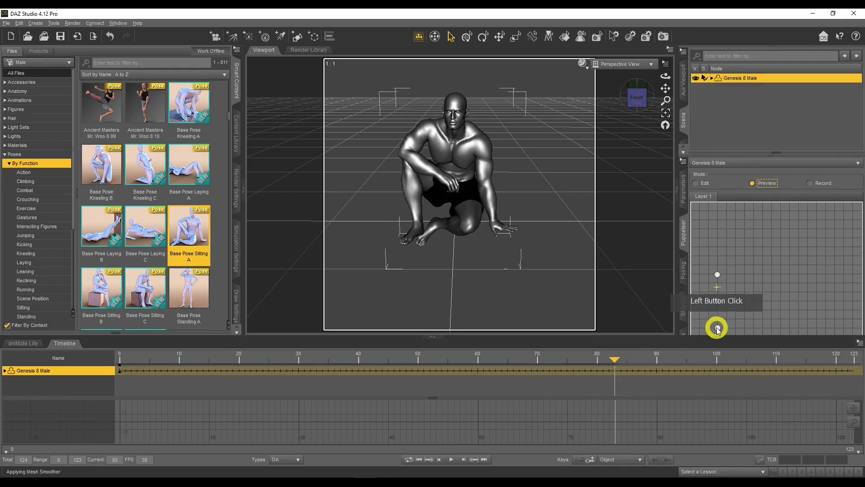
drag(718, 329, 717, 300)
click(719, 301)
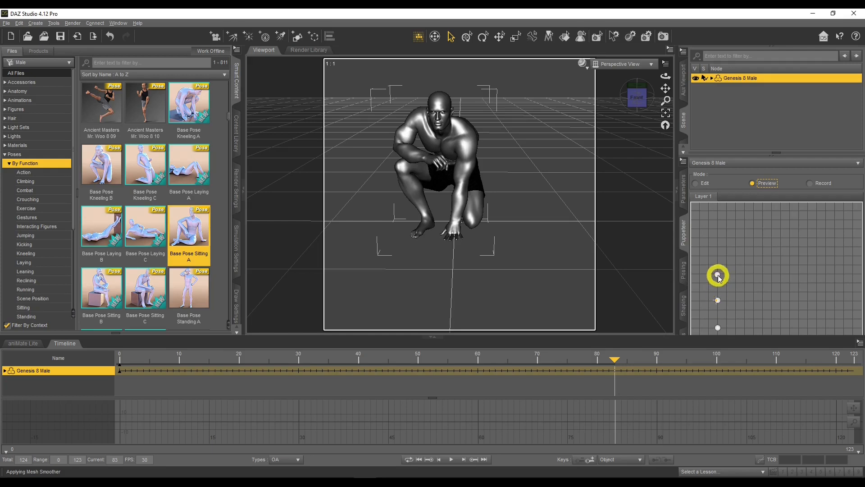
click(718, 275)
click(718, 300)
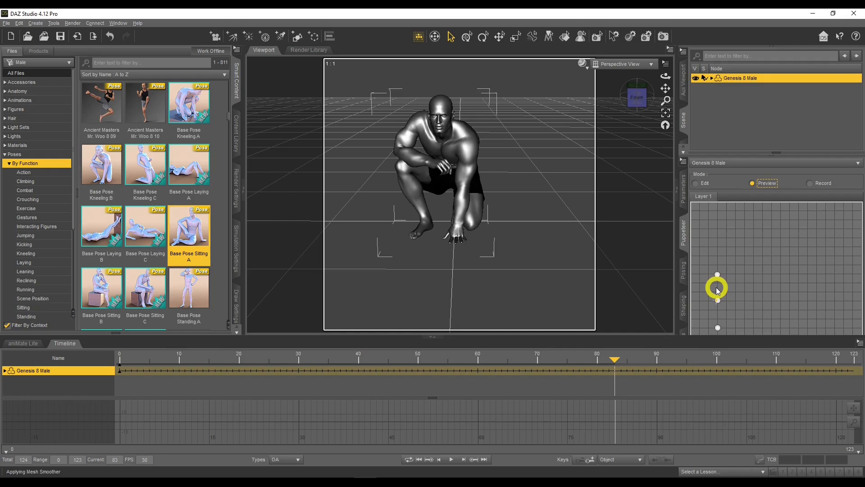
In Puppeteer's Edit mode, adjust the figure's Left Shoulder Bend to Front-Back -34.44 and Twist -9.44.
click(700, 184)
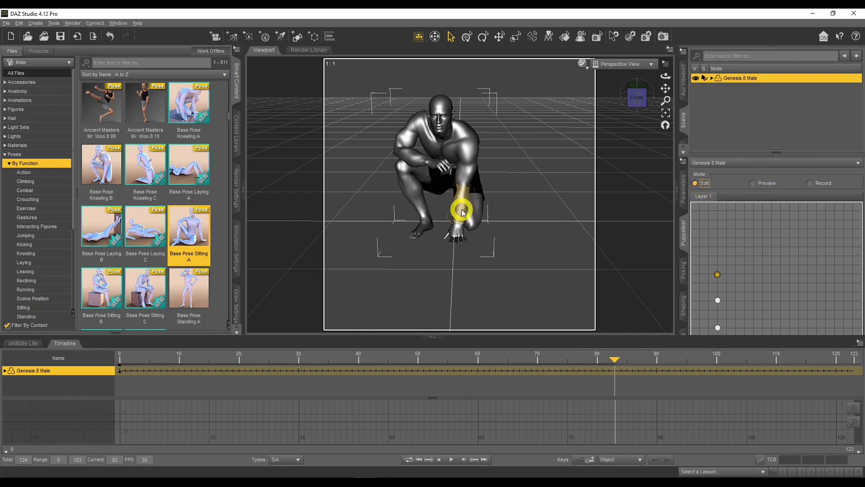
click(466, 150)
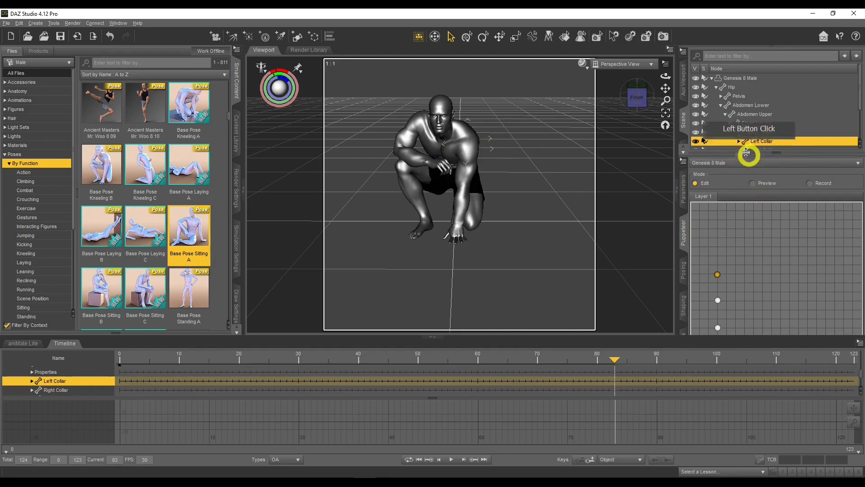
click(684, 186)
mouse_move(798, 182)
mouse_down()
mouse_move(769, 182)
mouse_move(792, 182)
mouse_up()
drag(792, 218, 807, 182)
click(469, 172)
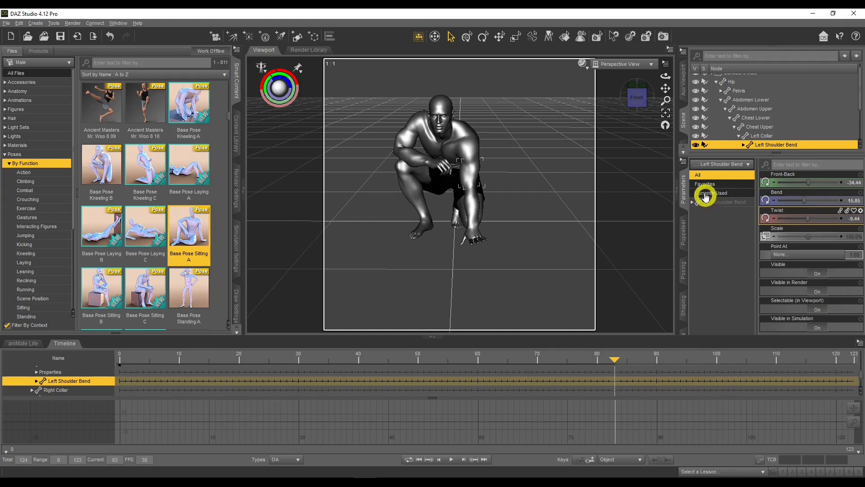
Store the adjusted arm pose as a new Puppeteer point between the kneeling and sitting points.
click(685, 233)
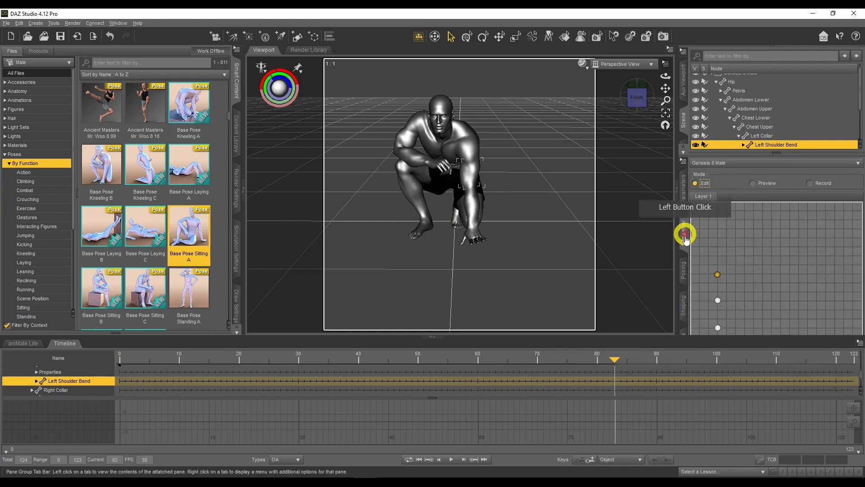
click(718, 287)
click(776, 219)
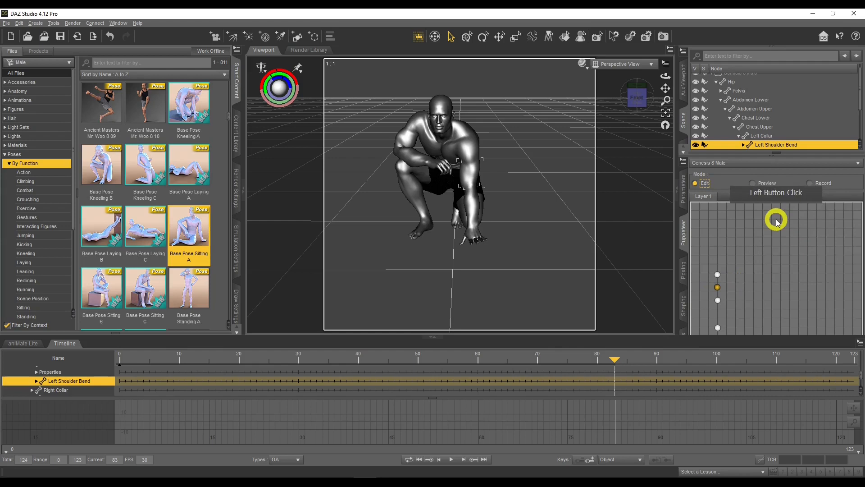
Preview the full blend from the standing point through the new in-between point to the sitting point.
click(753, 184)
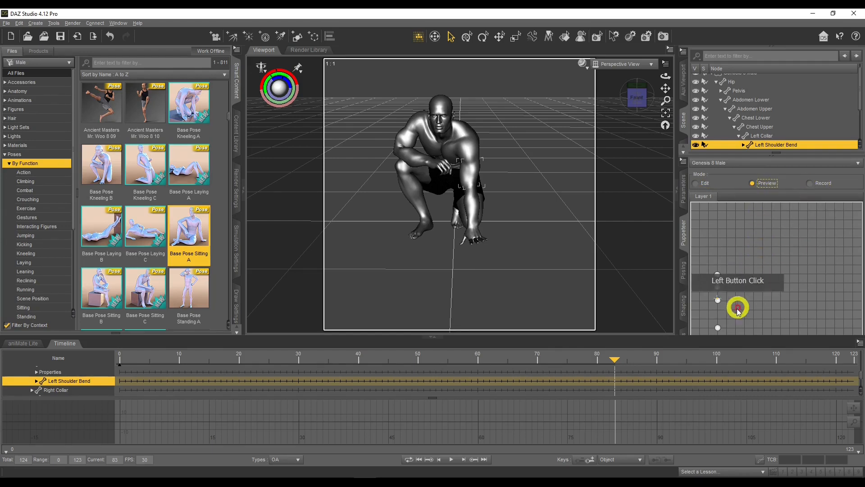
click(719, 328)
drag(718, 328, 718, 276)
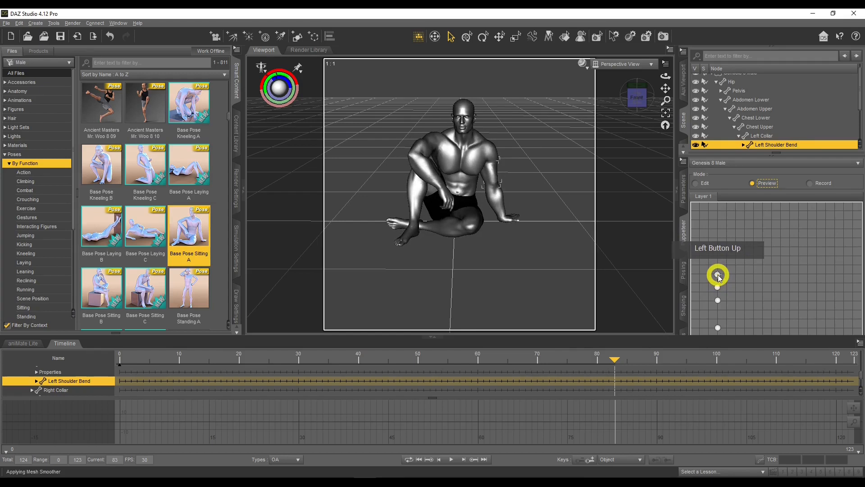
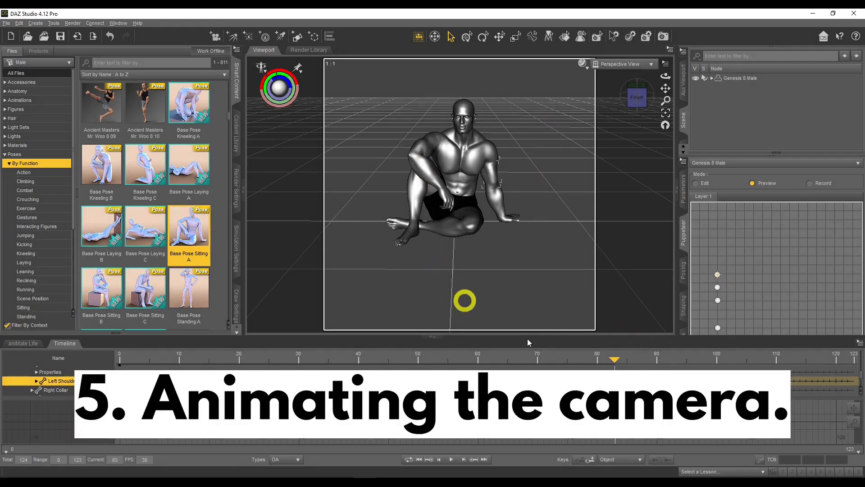
At frame 0 with the whole figure framed, create a camera that copies the active perspective view, and look through it.
click(419, 460)
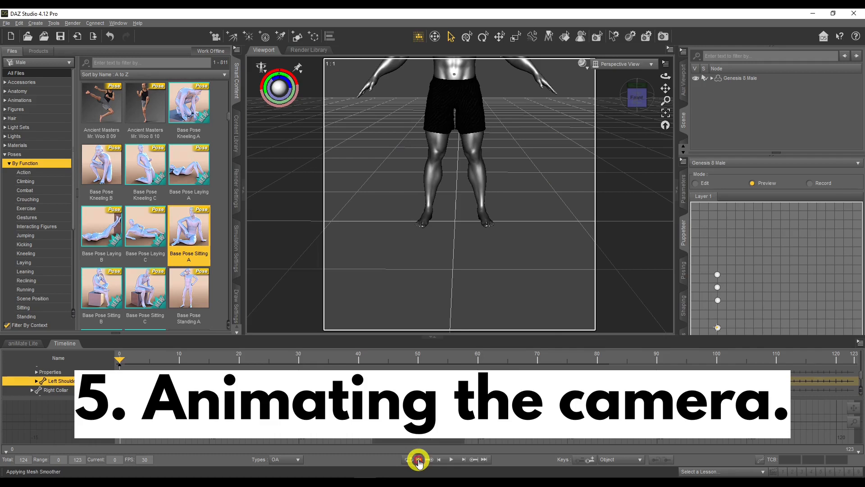
drag(665, 88, 665, 90)
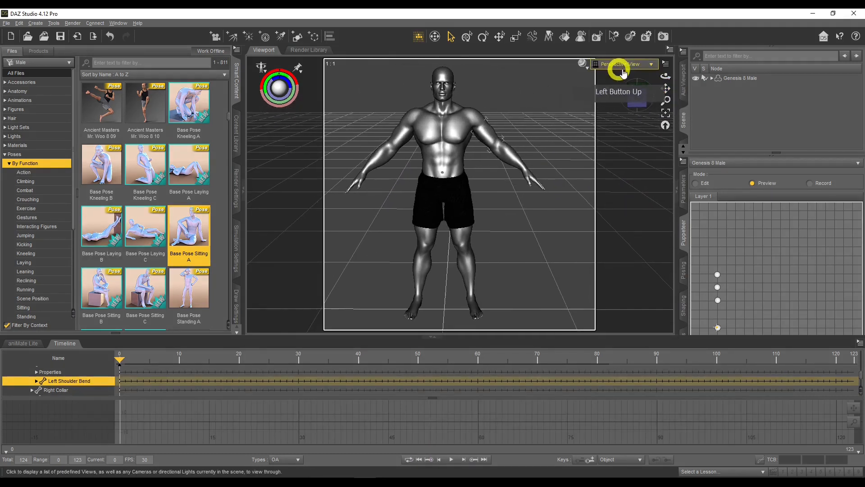
click(35, 24)
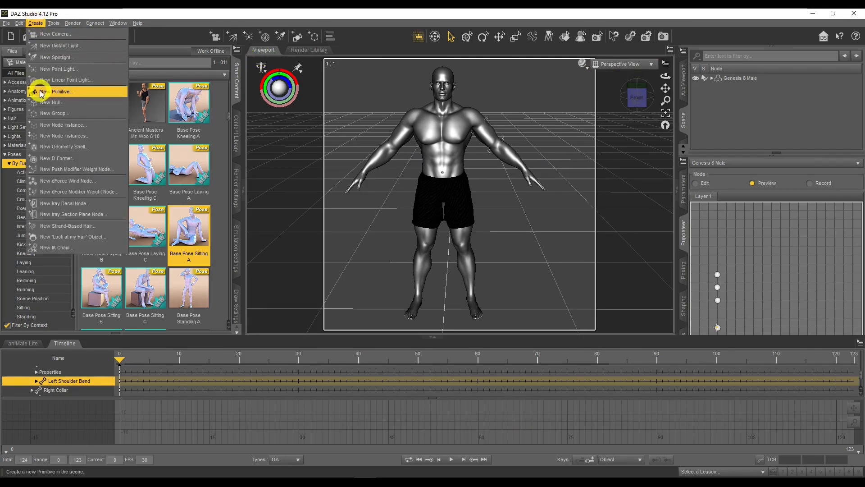
click(50, 34)
click(413, 221)
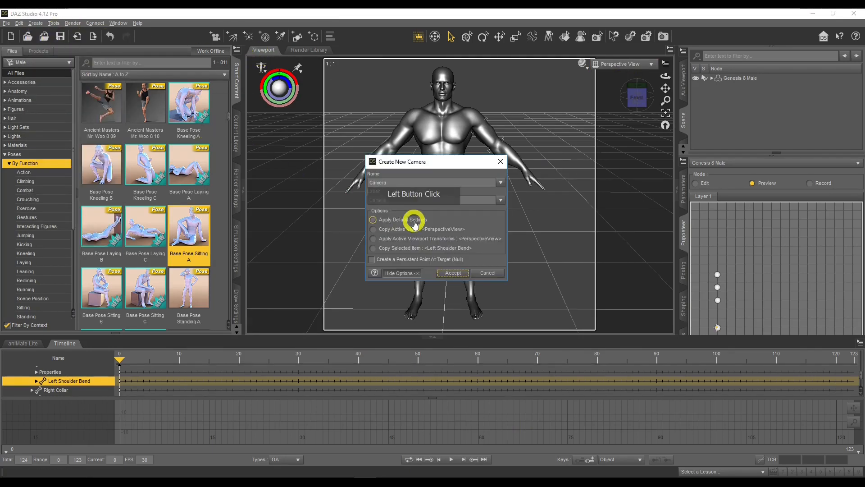
click(417, 230)
click(450, 274)
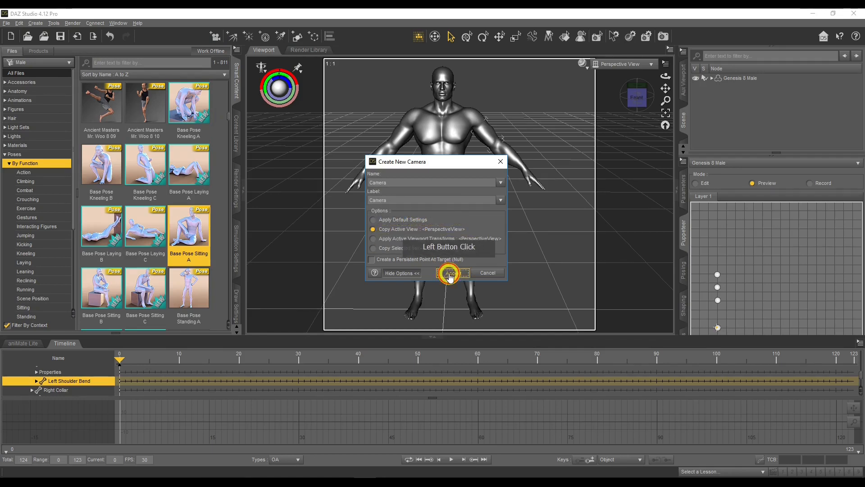
click(621, 65)
click(620, 138)
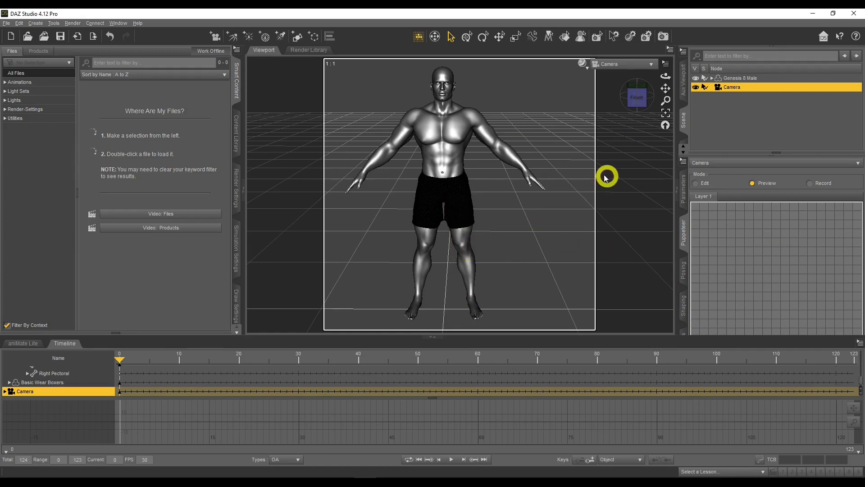
Frame the figure from head to upper thighs through the camera and store that view as a Puppeteer point near the grid's lower edge.
scroll(536, 169, up, 6)
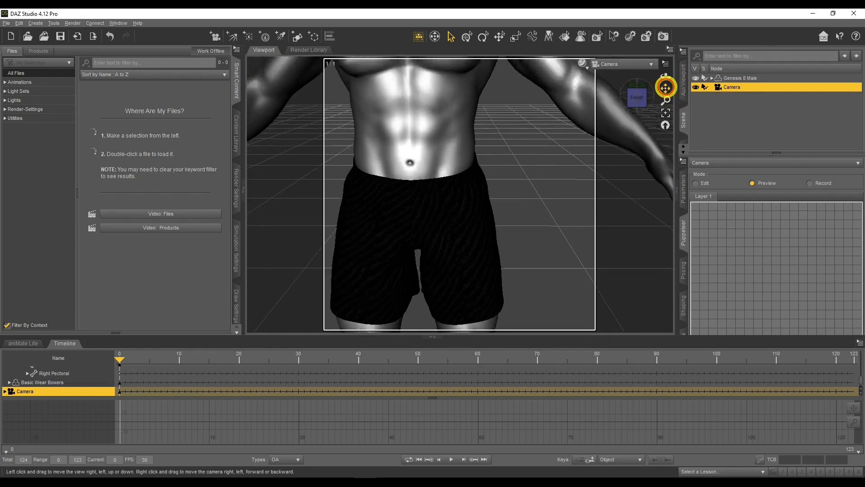
drag(665, 86, 589, 94)
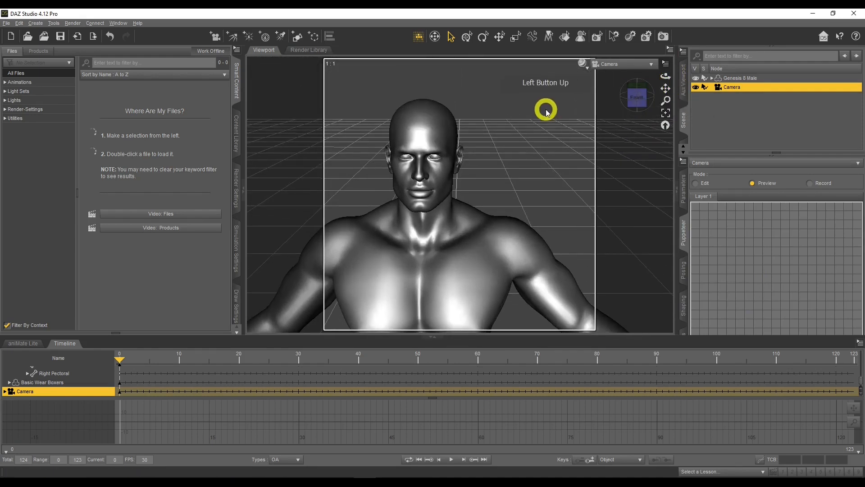
scroll(547, 110, down, 5)
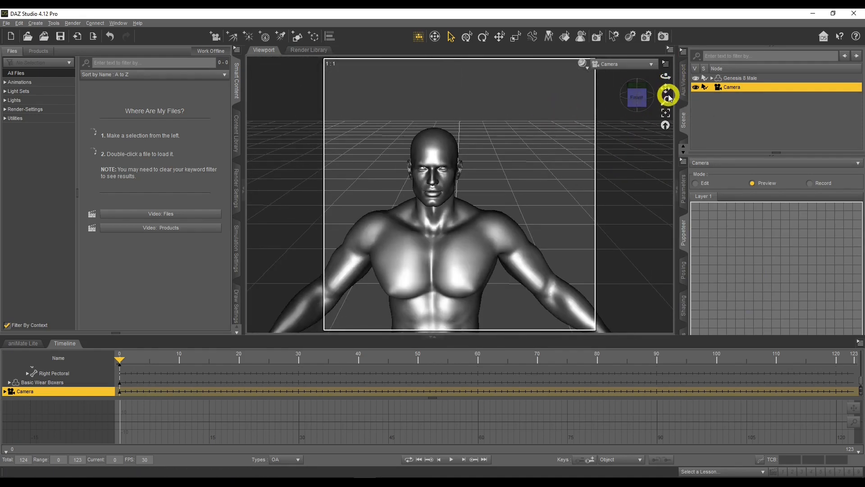
drag(670, 97, 604, 193)
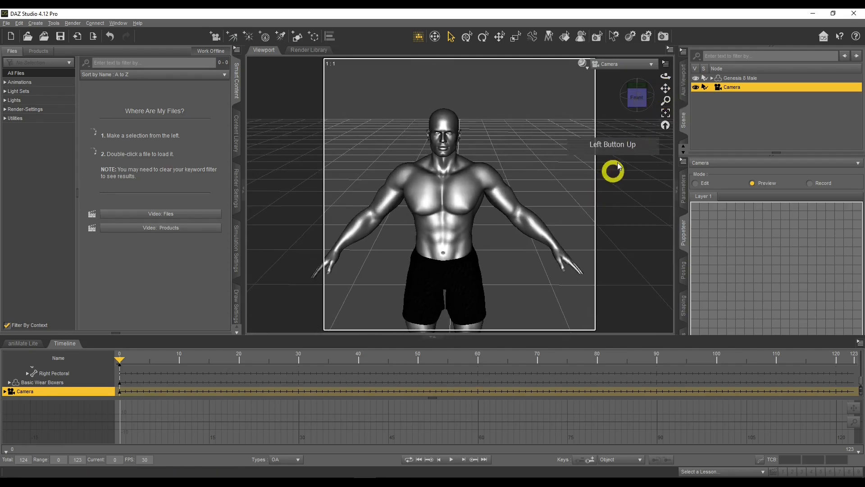
drag(665, 88, 603, 129)
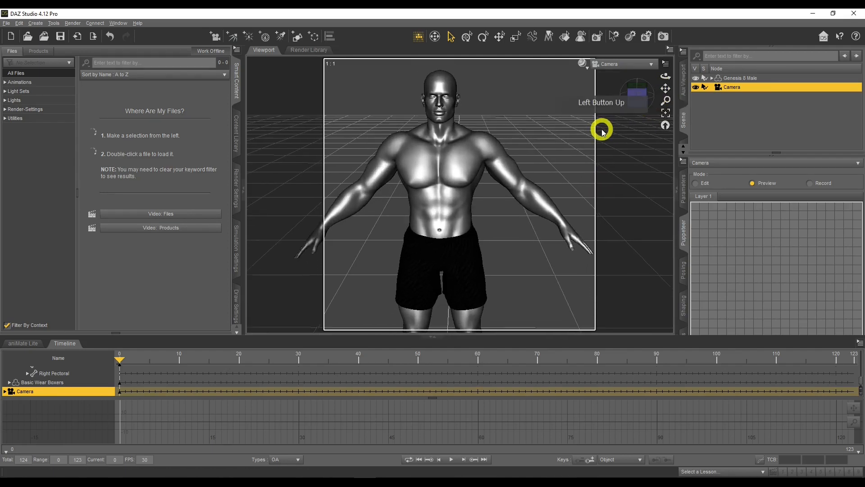
drag(660, 93, 655, 127)
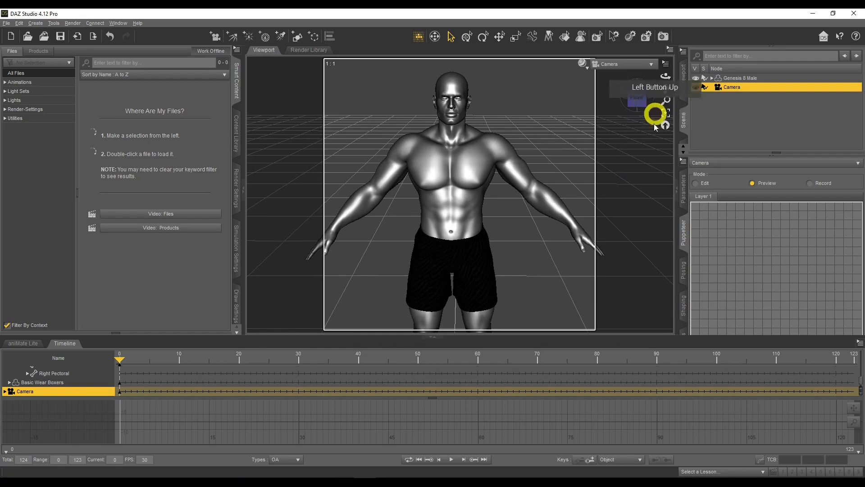
click(696, 184)
click(709, 326)
Pull the camera back to show the full figure and store that view as a second point above the first.
click(597, 133)
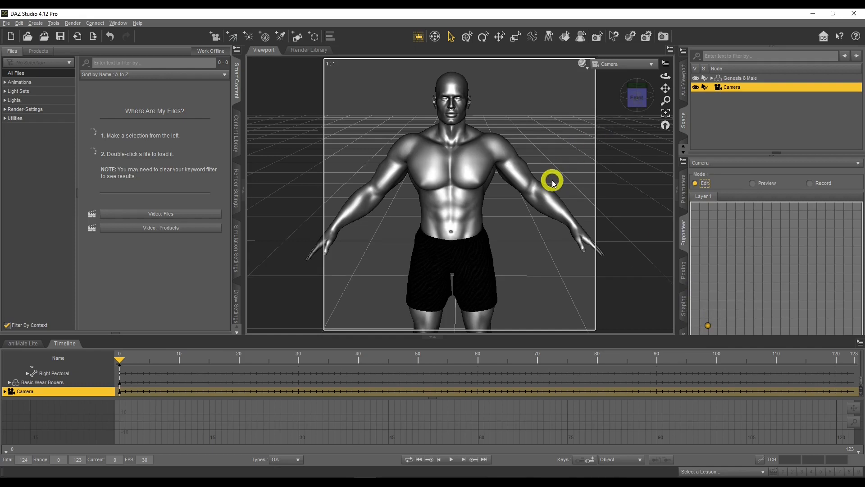
scroll(553, 181, down, 5)
drag(666, 88, 658, 104)
double_click(661, 83)
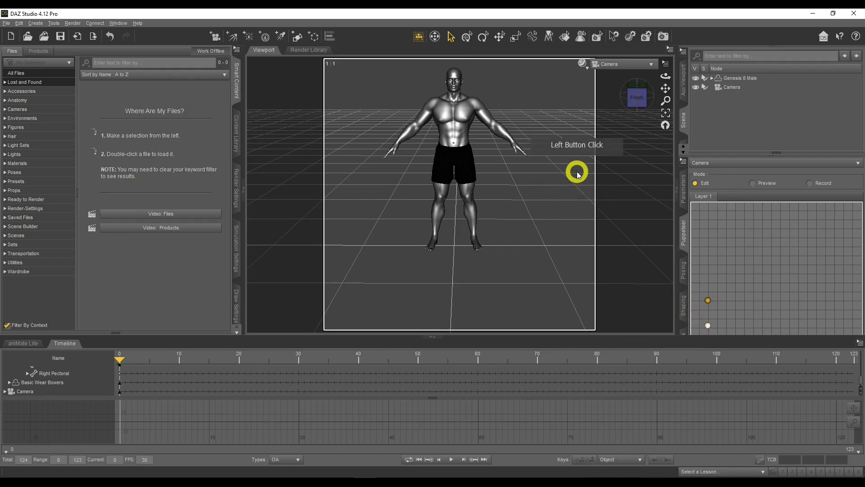
Move the camera closer to frame the figure's legs and feet, and store that view as a third Puppeteer point above the second.
scroll(595, 131, up, 5)
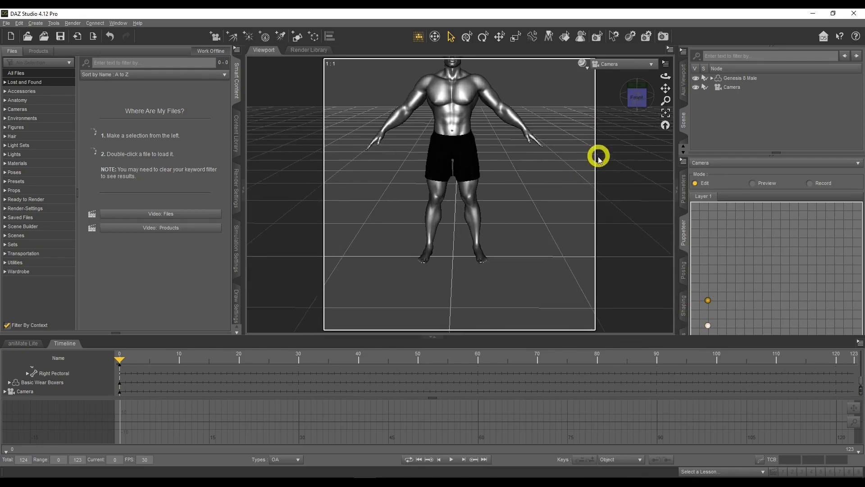
drag(661, 89, 539, 222)
scroll(540, 222, up, 5)
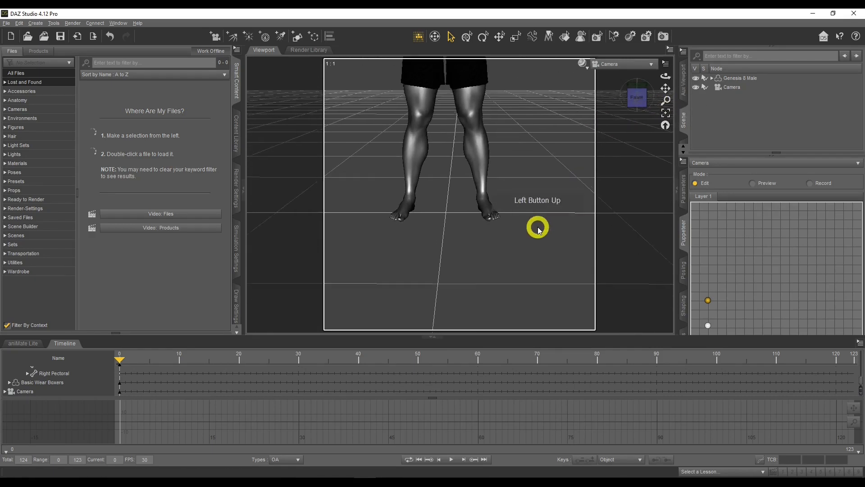
scroll(539, 229, down, 2)
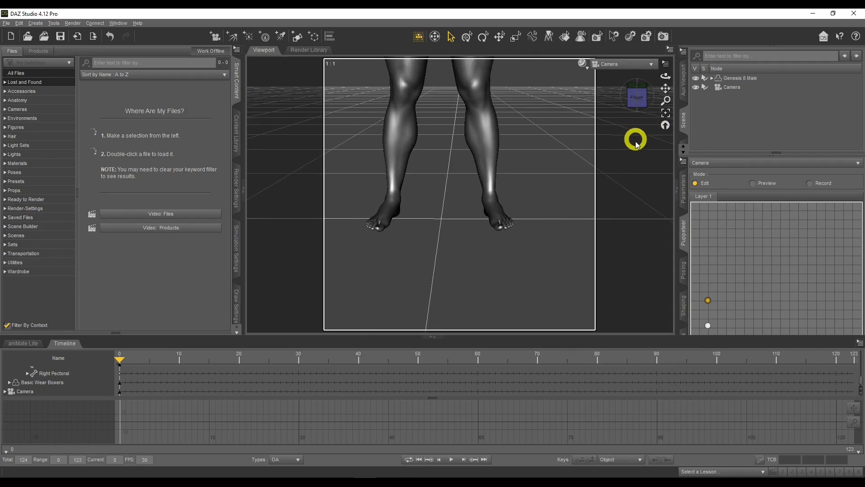
scroll(636, 141, down, 2)
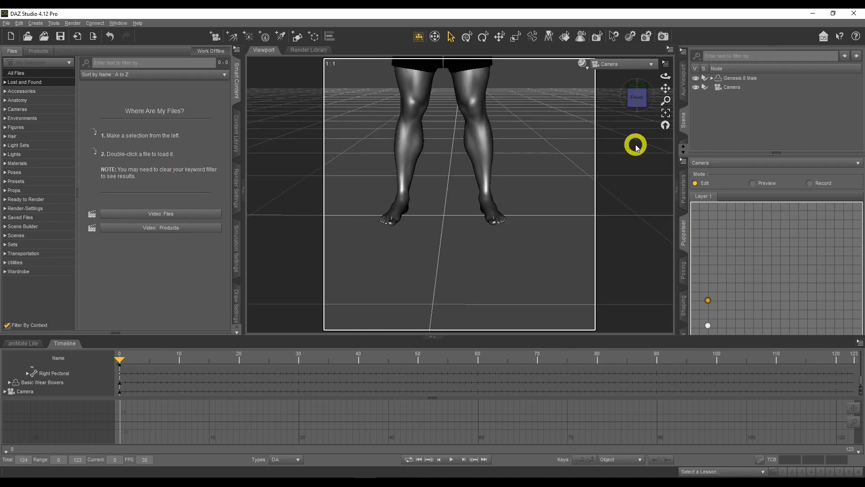
click(709, 275)
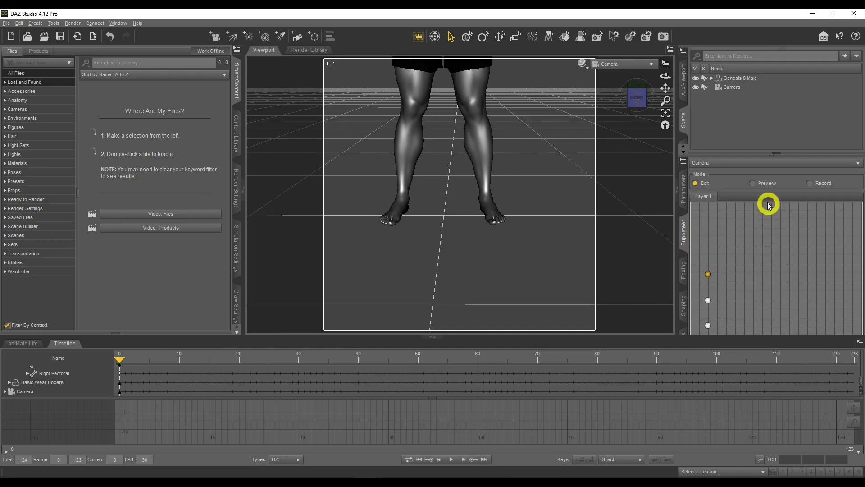
Preview the camera view stored in the lowest Puppeteer point.
click(756, 185)
click(708, 324)
click(709, 323)
mouse_move(708, 323)
mouse_down()
mouse_move(709, 270)
mouse_move(709, 322)
mouse_up()
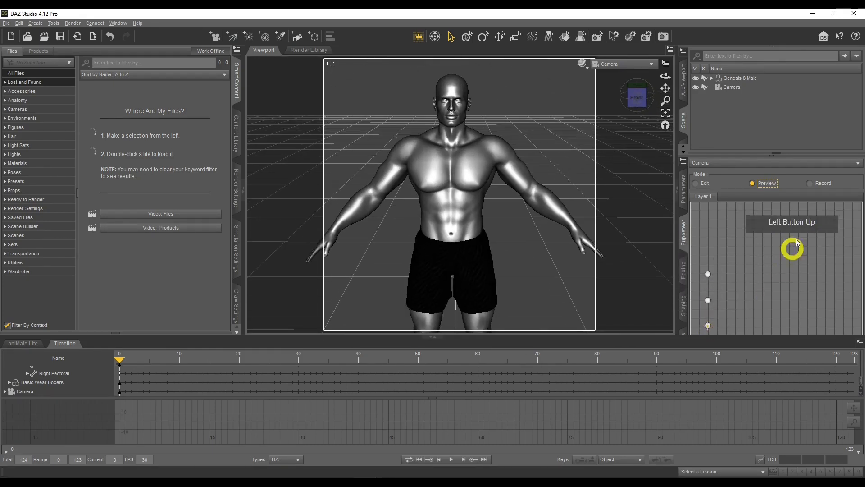
Record a camera move by sweeping from the lowest Puppeteer point to the topmost one, and play it back from frame 0.
click(807, 185)
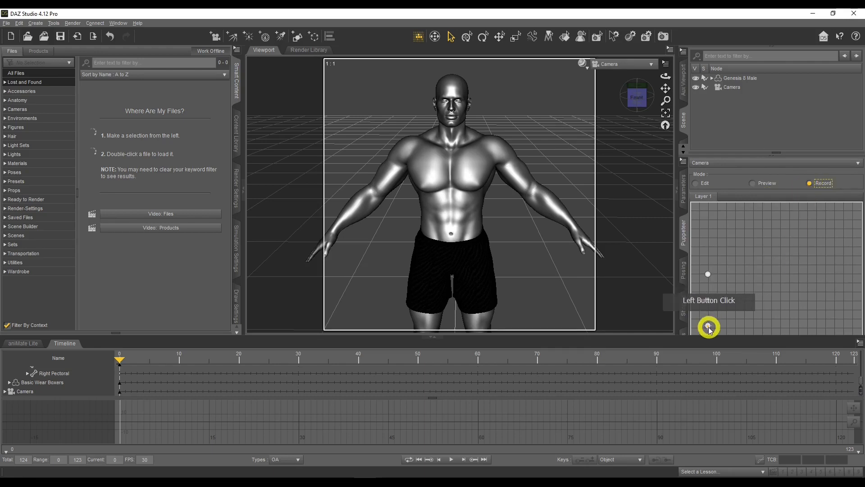
drag(707, 324, 709, 274)
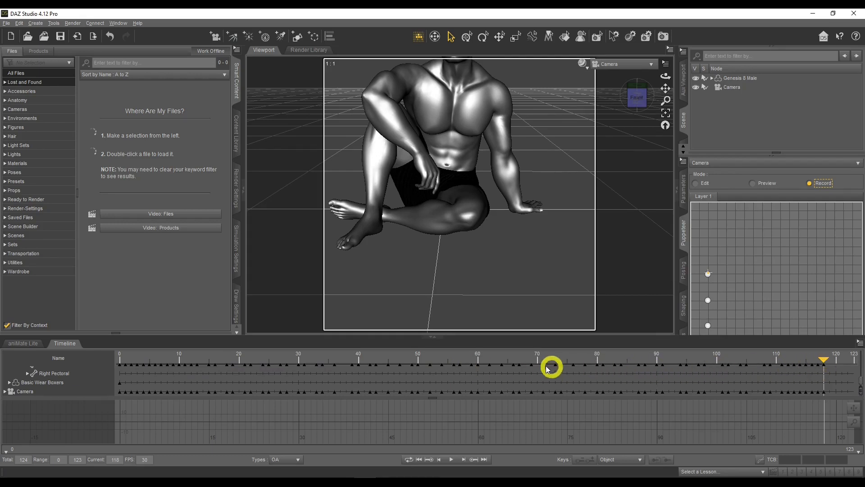
click(419, 459)
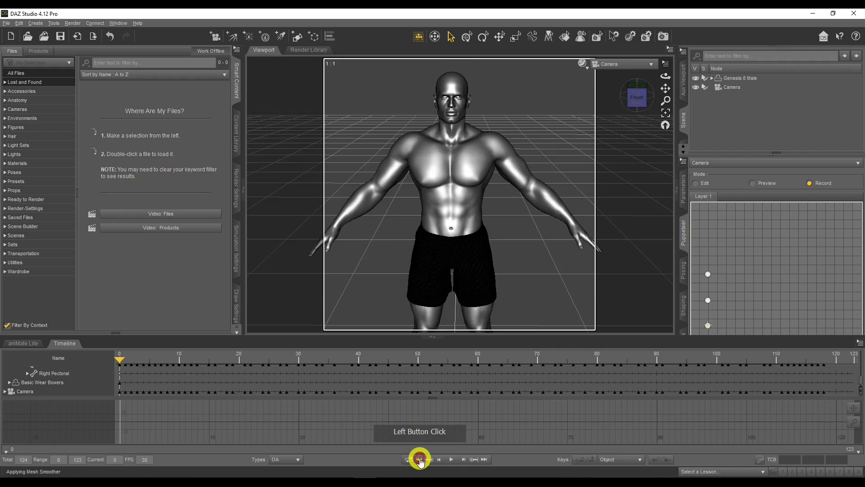
click(452, 460)
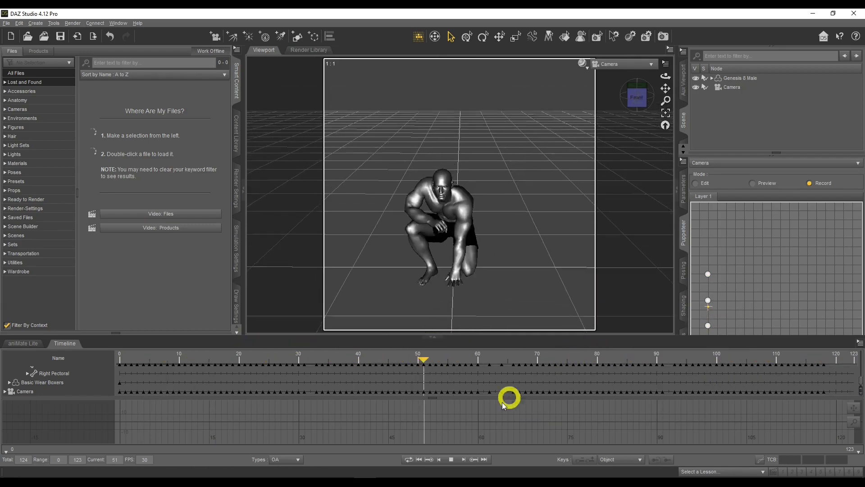
click(451, 459)
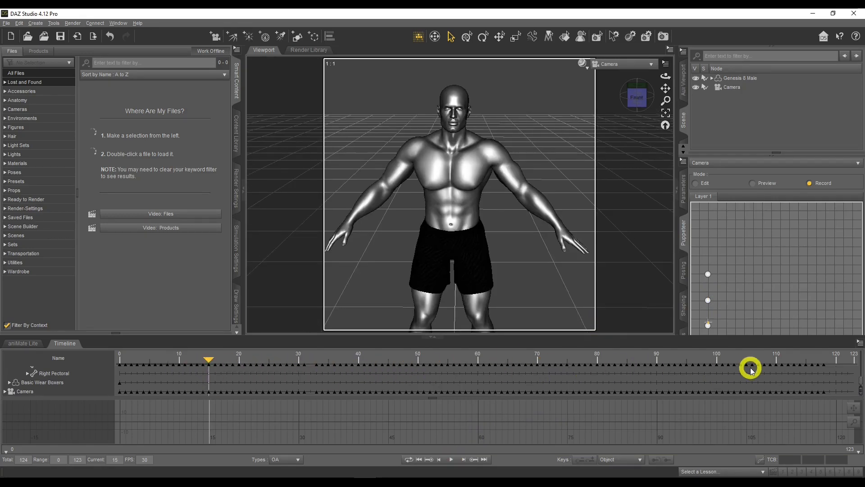
Clear the recorded animation of the selected Camera node only.
click(735, 88)
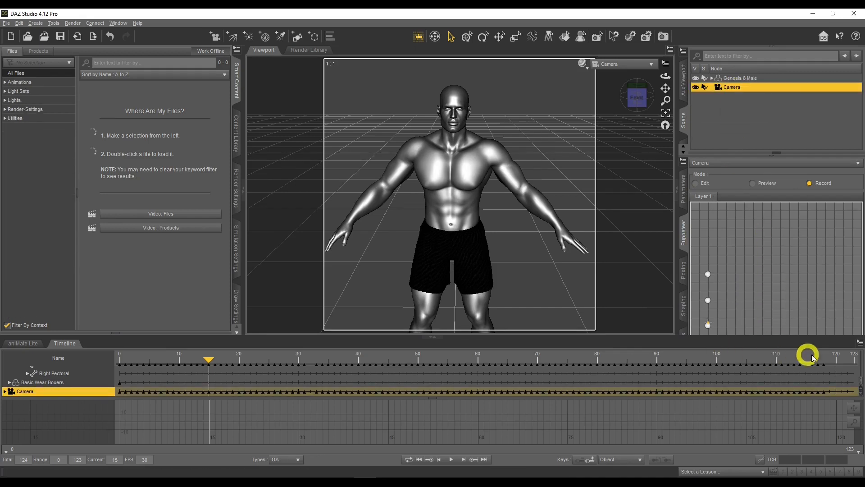
click(860, 345)
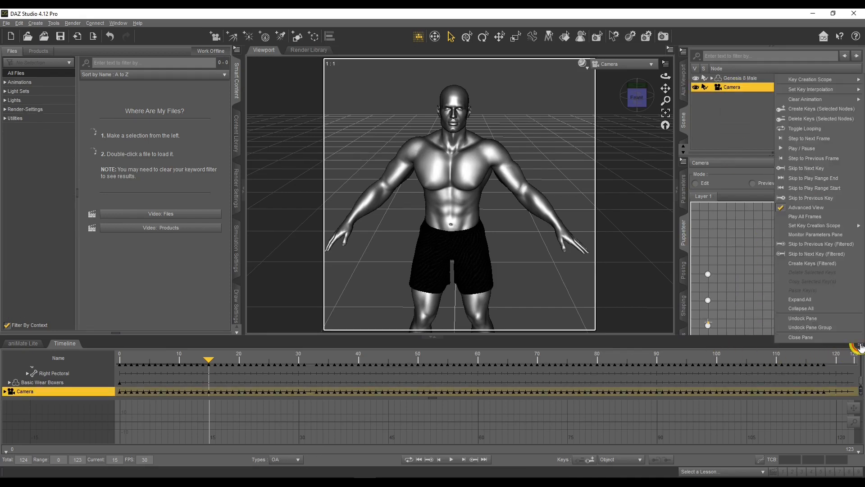
mouse_move(840, 103)
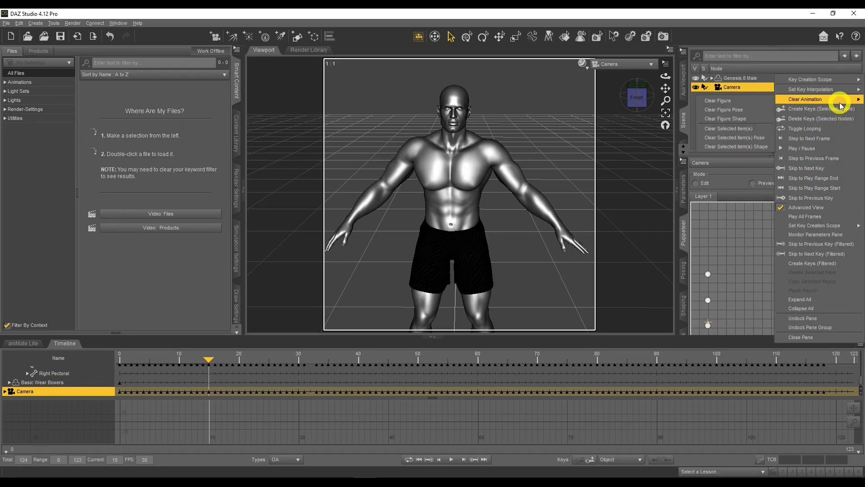
click(744, 129)
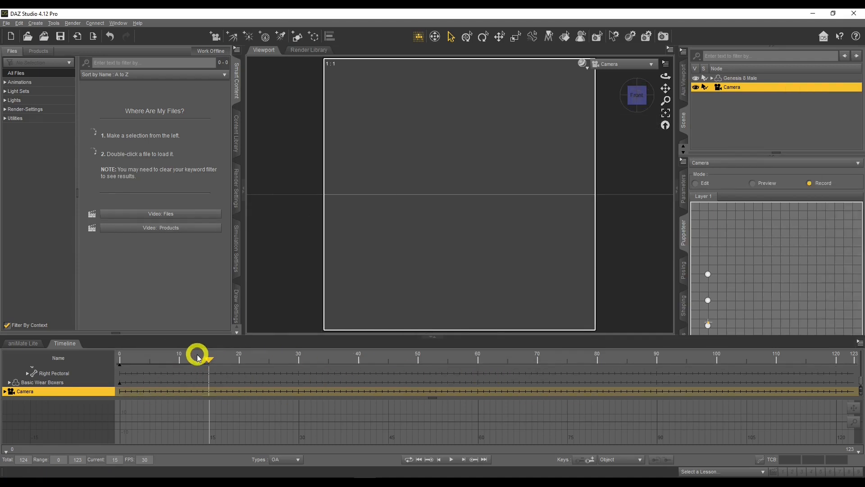
At frame 0, frame the standing figure from head to upper thighs through the camera and create a key for that view.
drag(208, 363, 103, 361)
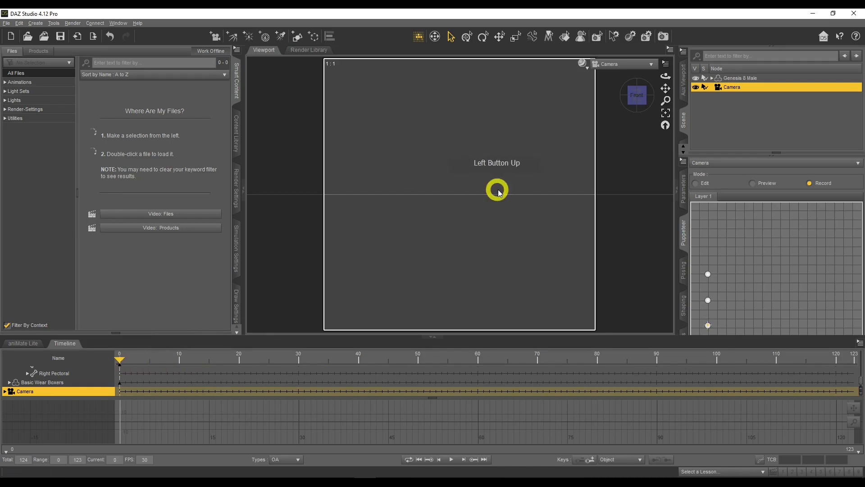
drag(665, 87, 558, 110)
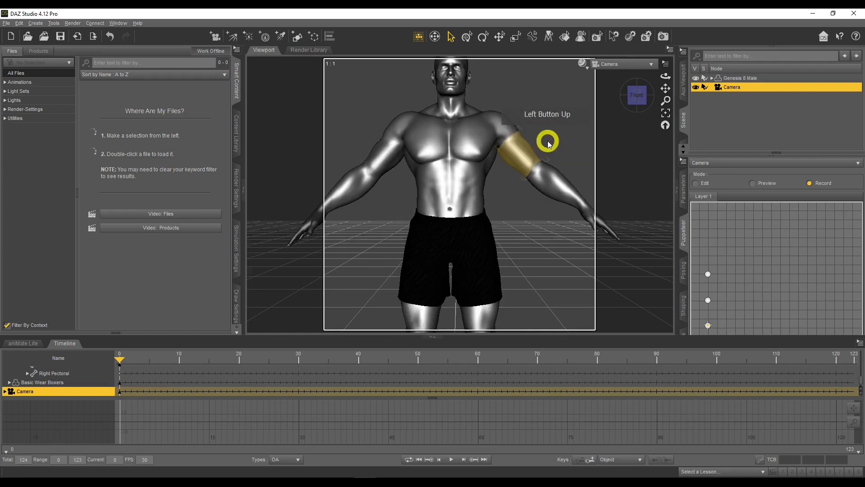
drag(666, 77, 666, 92)
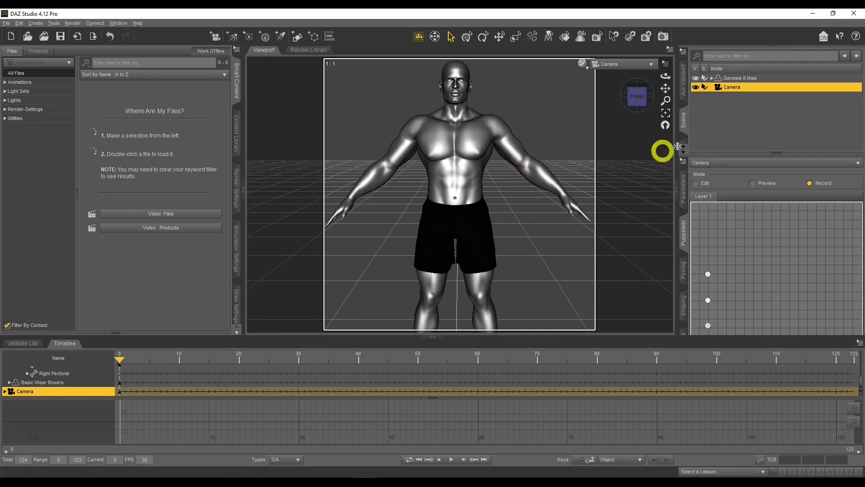
drag(667, 87, 520, 473)
scroll(608, 112, up, 4)
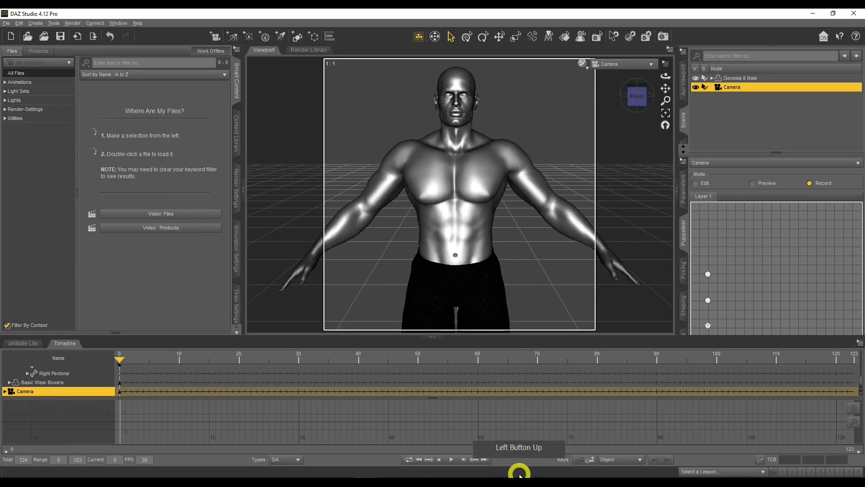
click(591, 461)
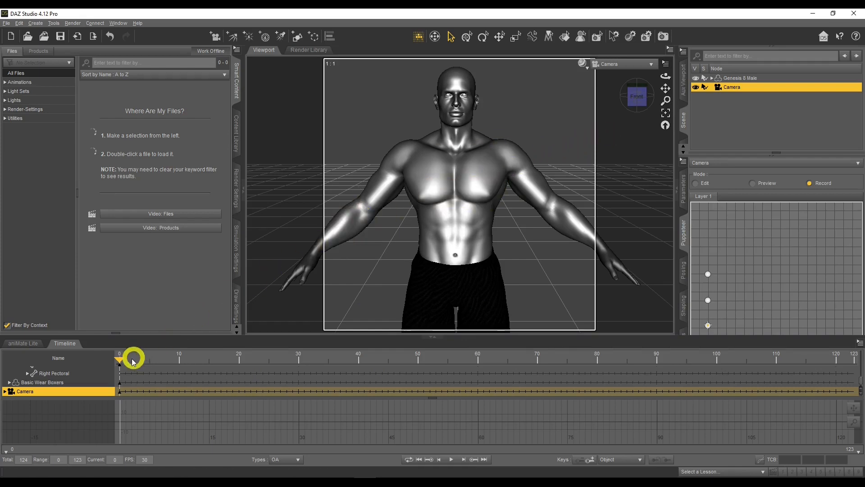
At frame 32, shift the camera down so the whole bending figure is in frame, and key that view.
drag(120, 362, 311, 363)
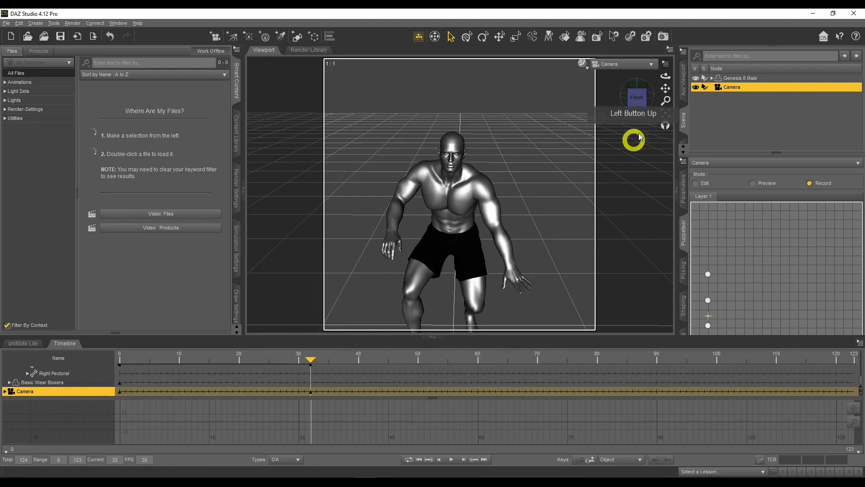
drag(665, 88, 662, 251)
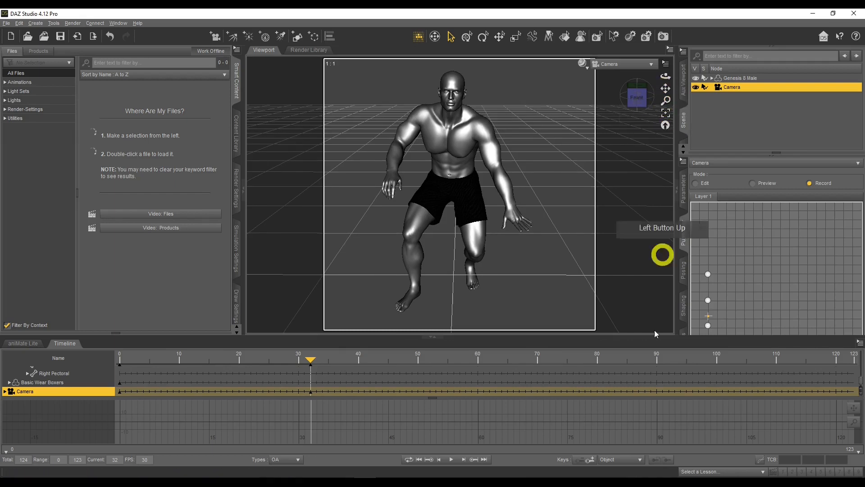
click(592, 461)
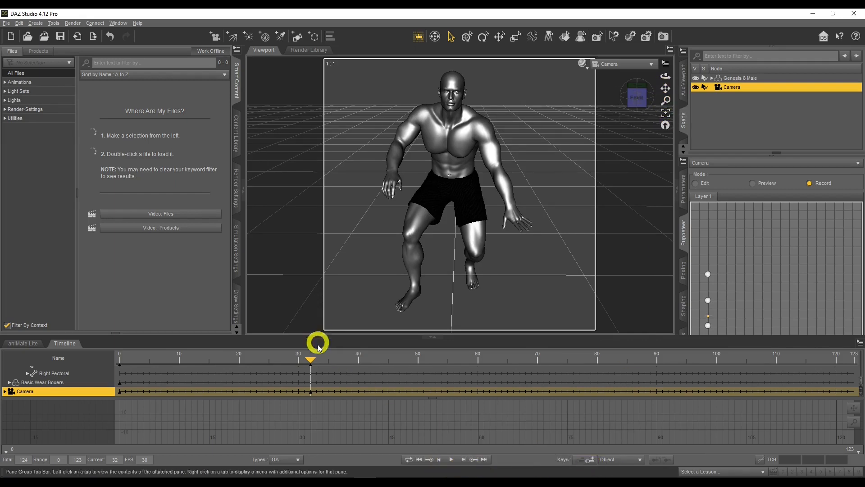
Key closer camera framings of the crouching figure at frame 47 and of the sitting figure at frame 90.
drag(312, 363, 399, 363)
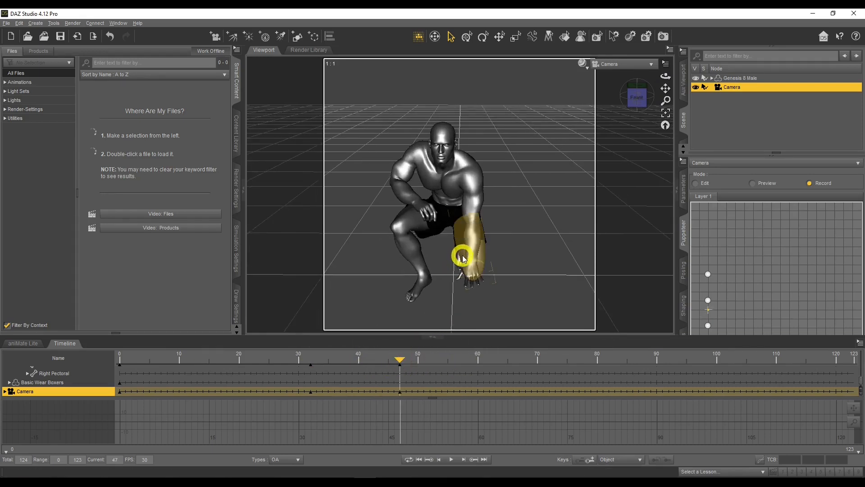
drag(664, 86, 666, 87)
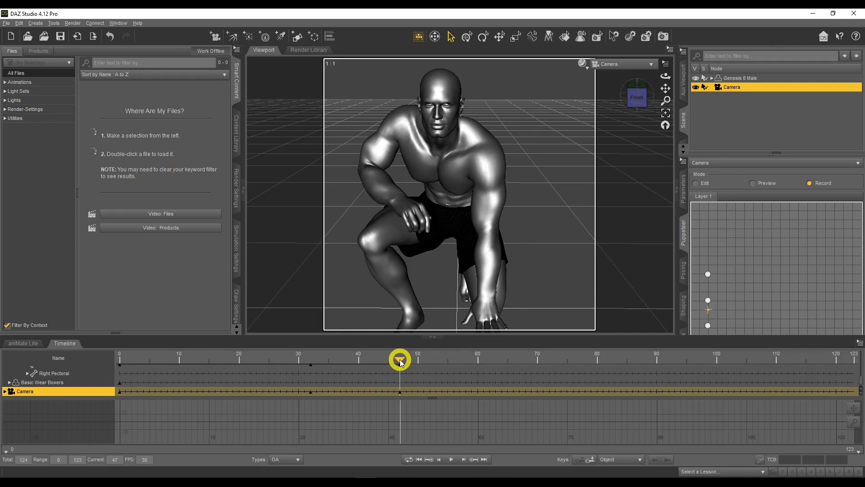
drag(400, 361, 658, 366)
drag(662, 88, 663, 89)
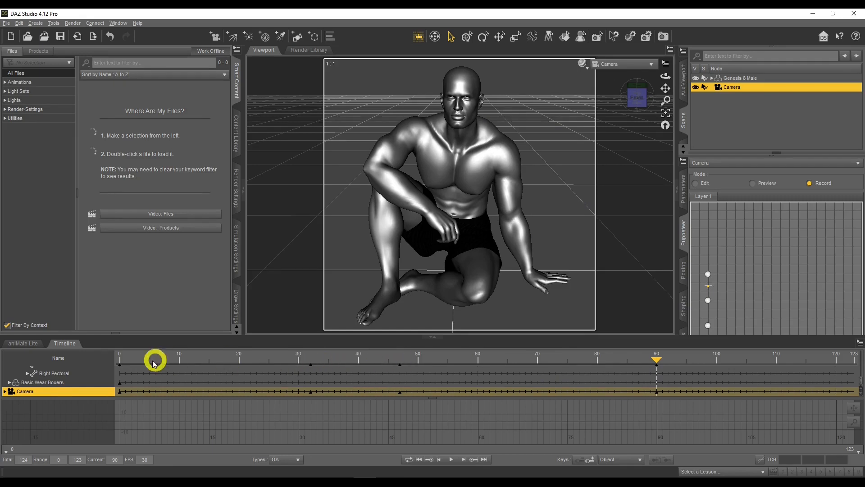
Return to frame 0 and play back the keyed camera animation.
drag(658, 362, 571, 365)
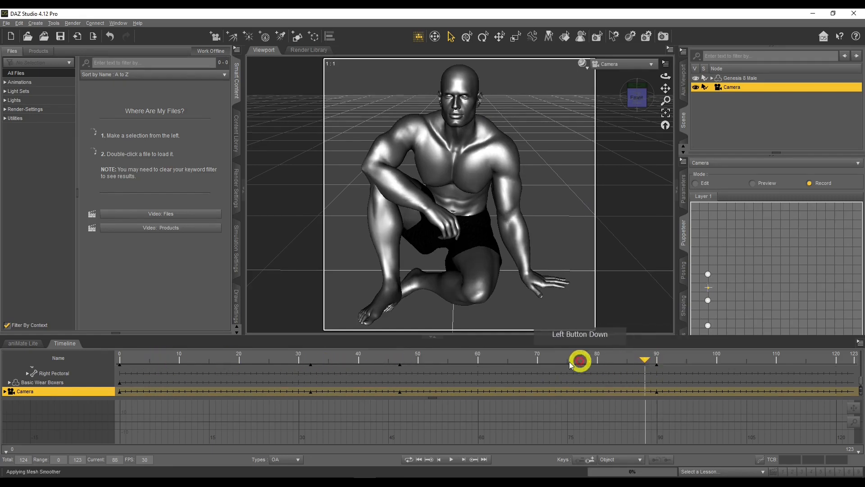
drag(214, 364, 142, 364)
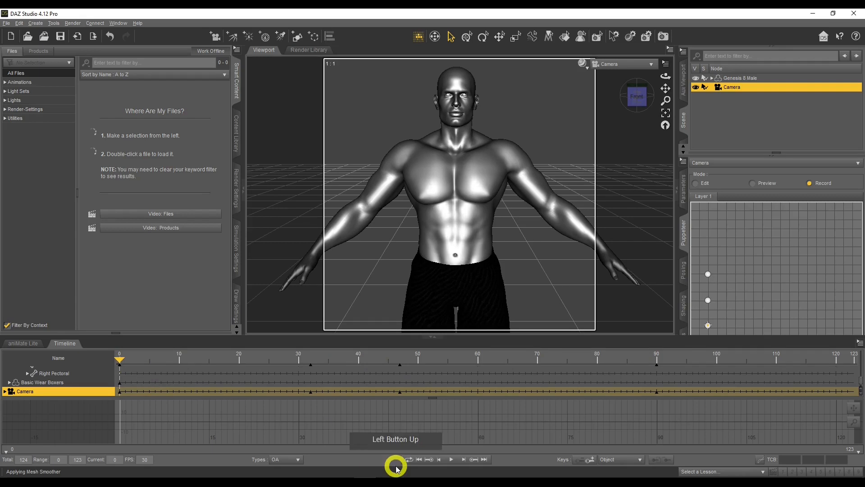
click(452, 463)
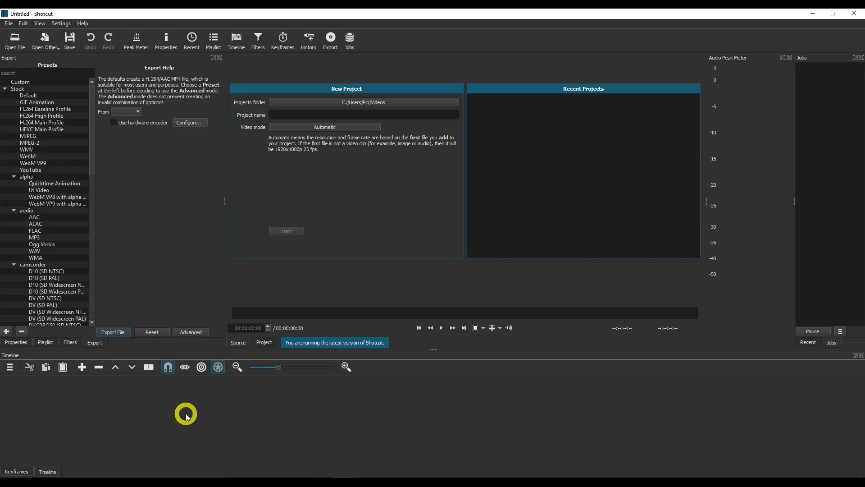
Switch to Shotcut and add a video track to the empty timeline.
right_click(186, 416)
click(243, 351)
click(56, 175)
Open the whole rendered PNG sequence, anitut000 through anitut150, from the edited render folder.
click(23, 45)
click(169, 111)
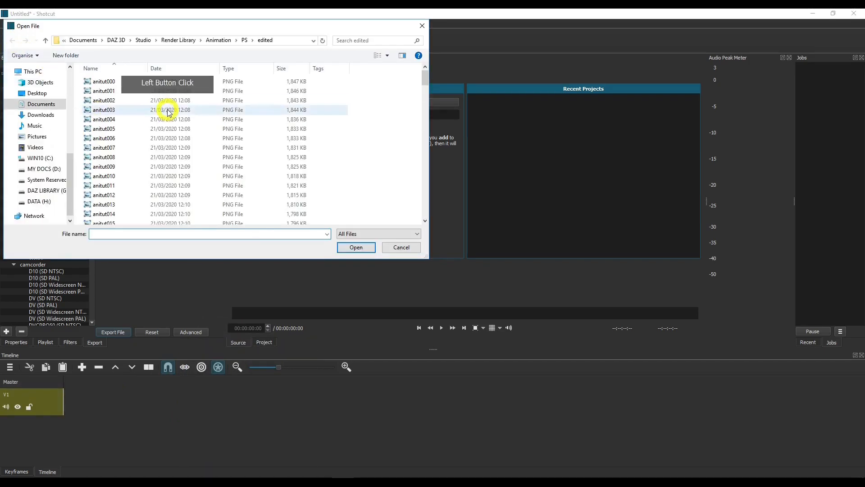
scroll(146, 130, down, 5)
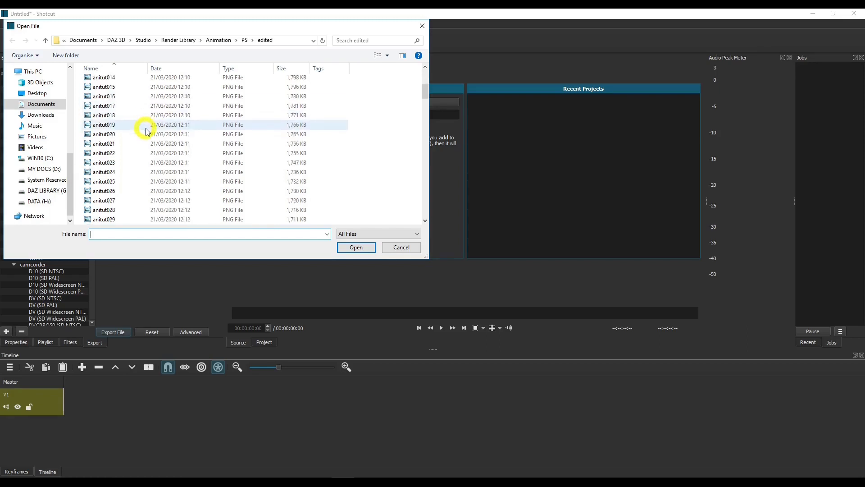
scroll(149, 130, up, 10)
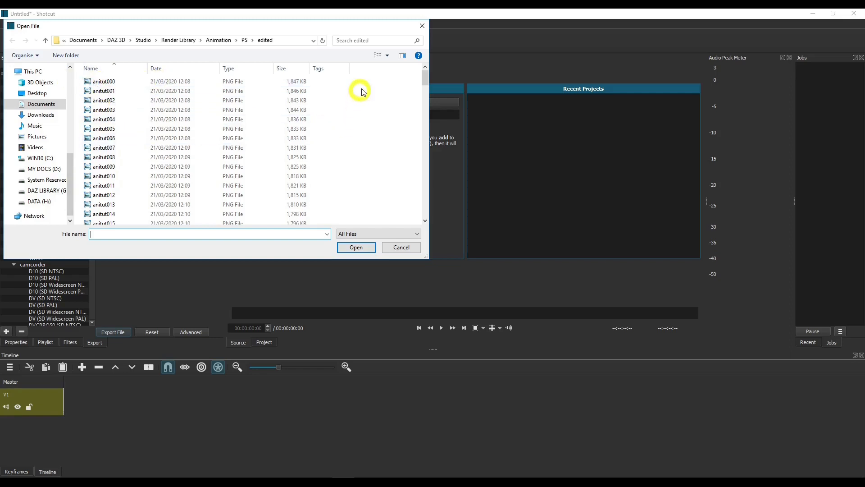
drag(423, 80, 415, 229)
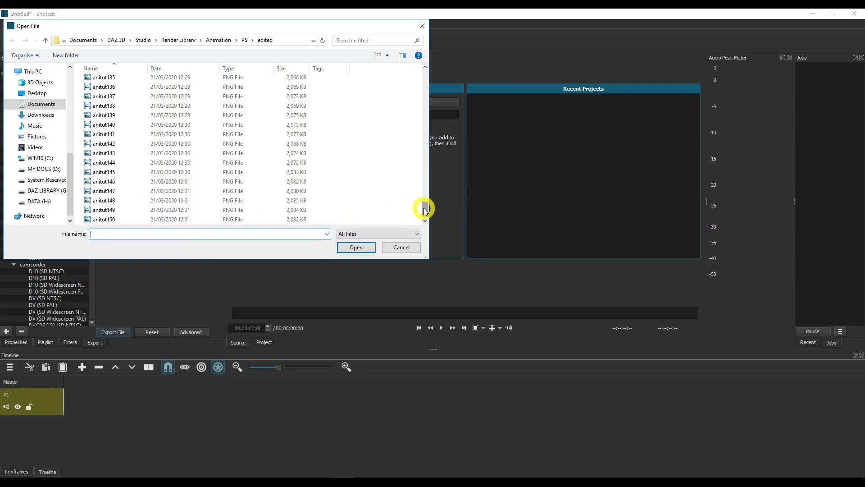
drag(425, 208, 425, 71)
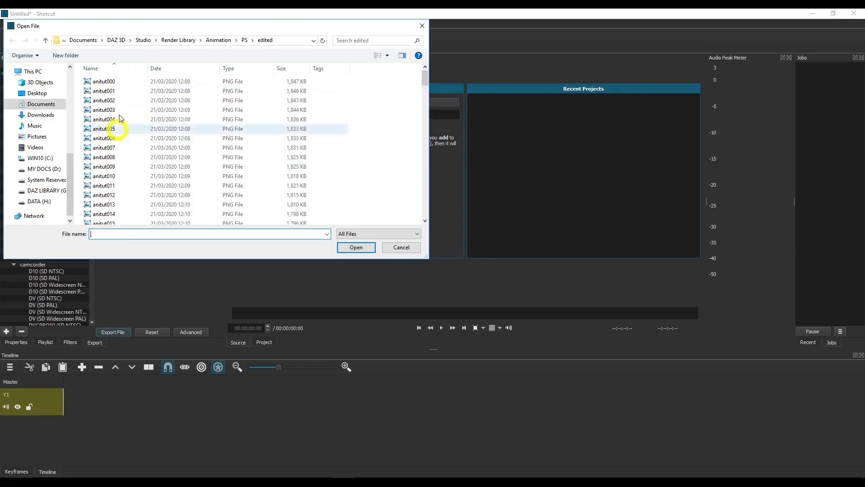
click(115, 82)
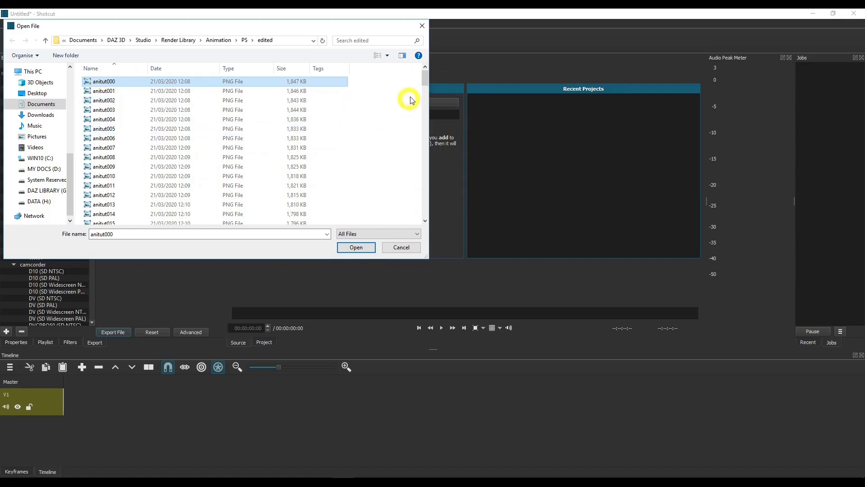
drag(428, 83, 112, 228)
shift+click(111, 223)
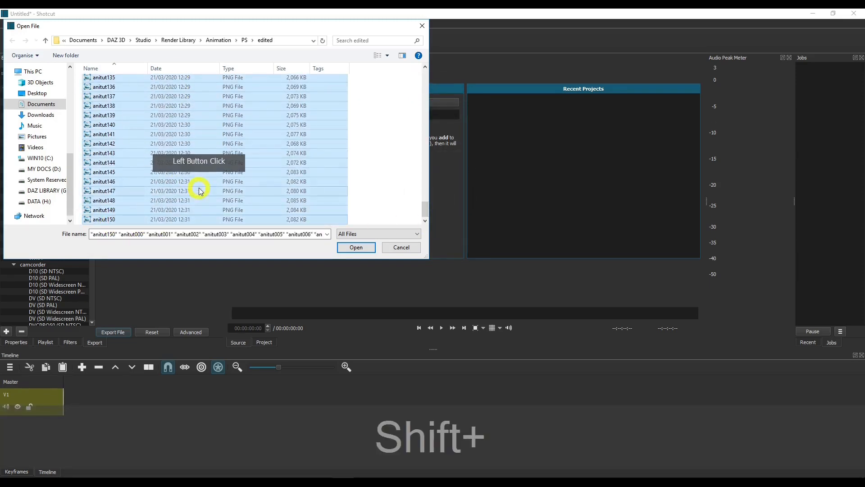
click(350, 248)
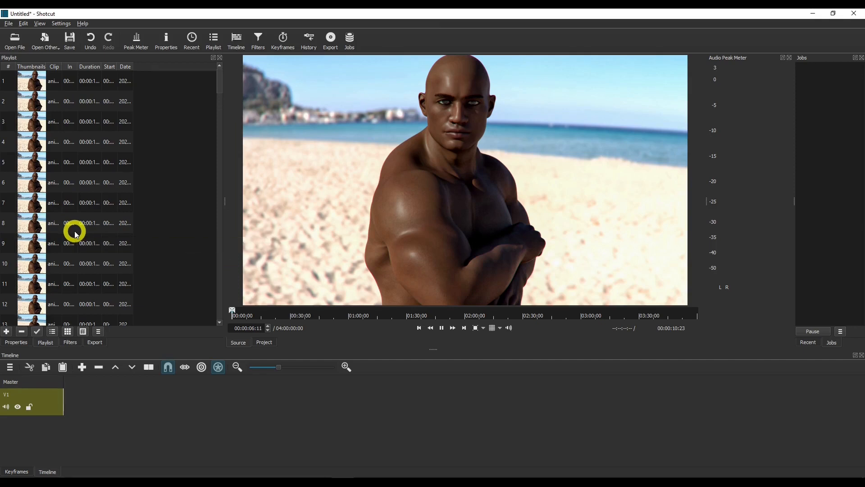
Select all the anitut images in the playlist and place them on timeline track V1.
click(184, 106)
drag(221, 79, 128, 317)
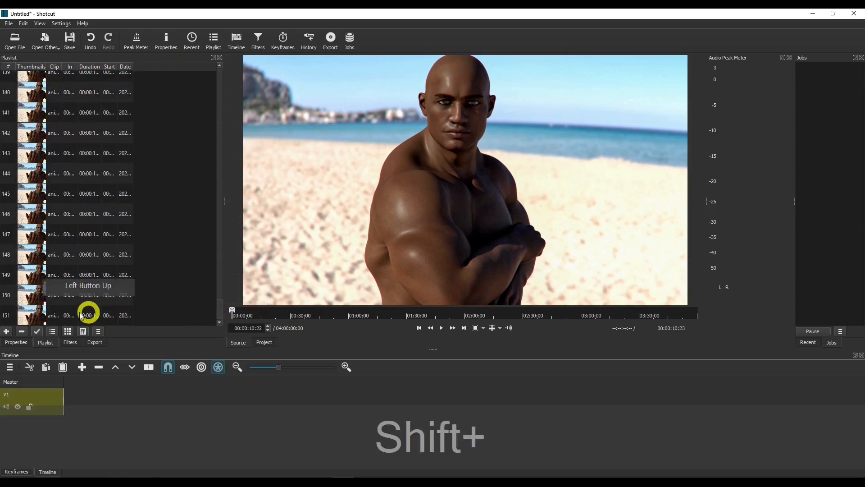
shift+click(37, 316)
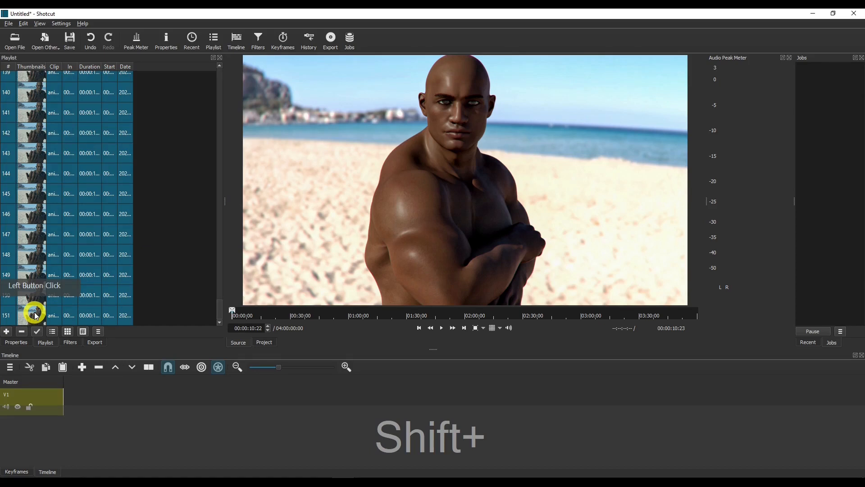
drag(36, 316, 188, 422)
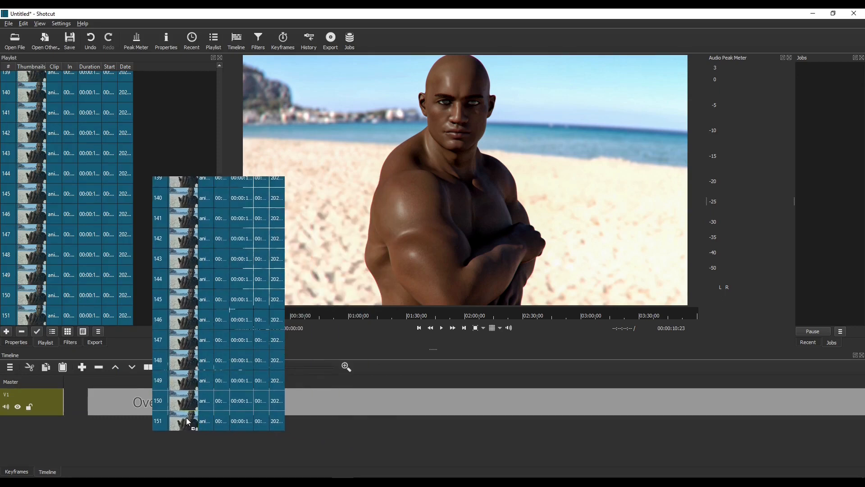
drag(189, 421, 186, 417)
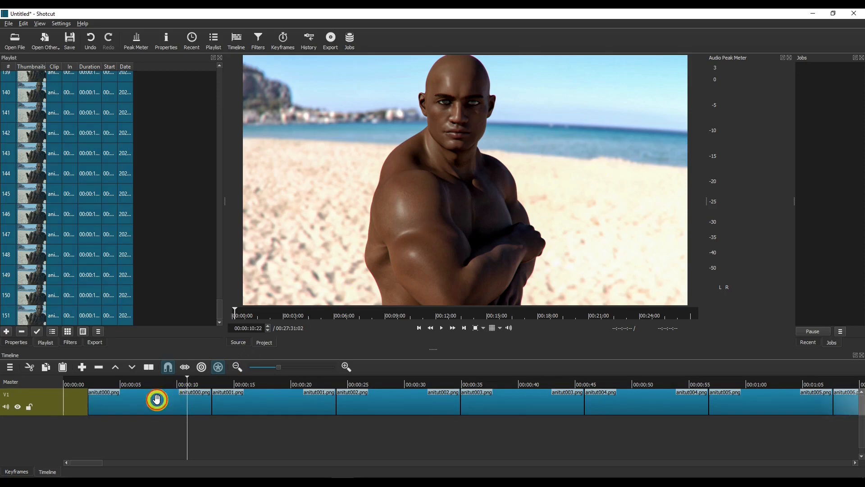
Enable Image sequence for the anitut000.png clip and move that clip to the very start of track V1.
click(157, 400)
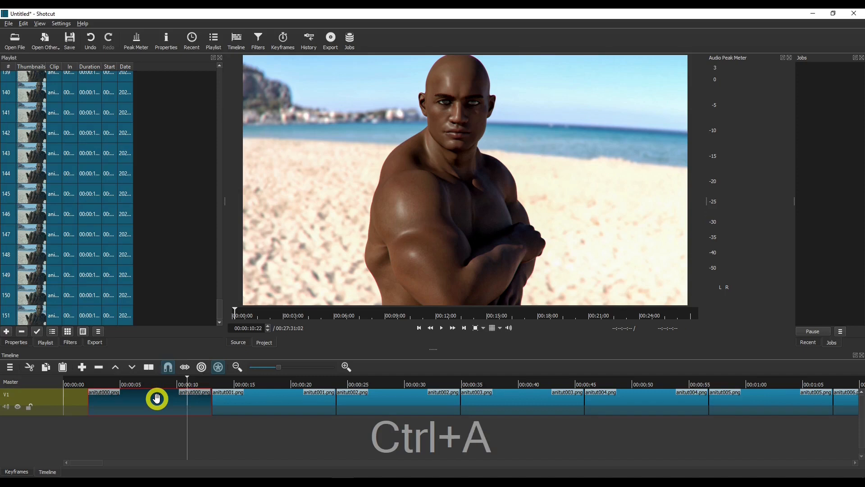
key(ctrl+a)
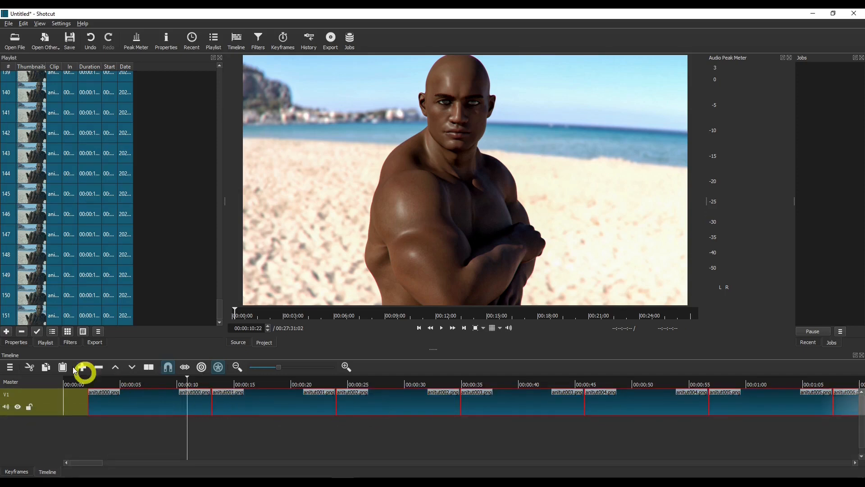
click(20, 343)
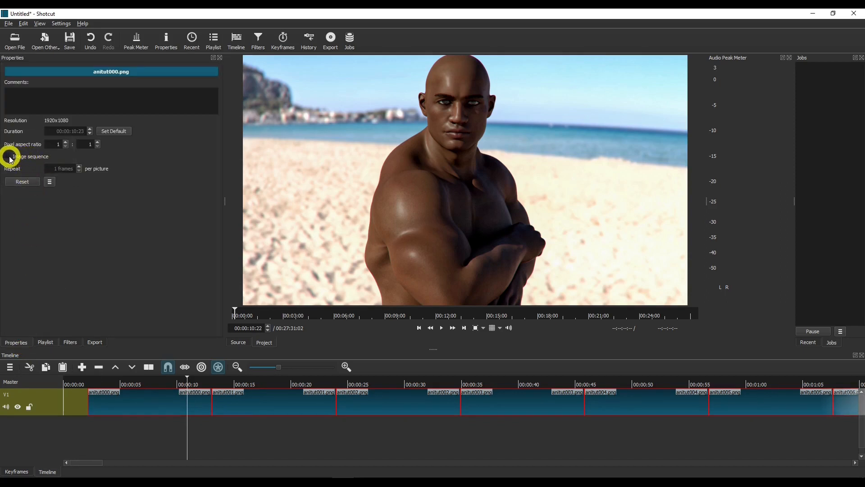
click(180, 400)
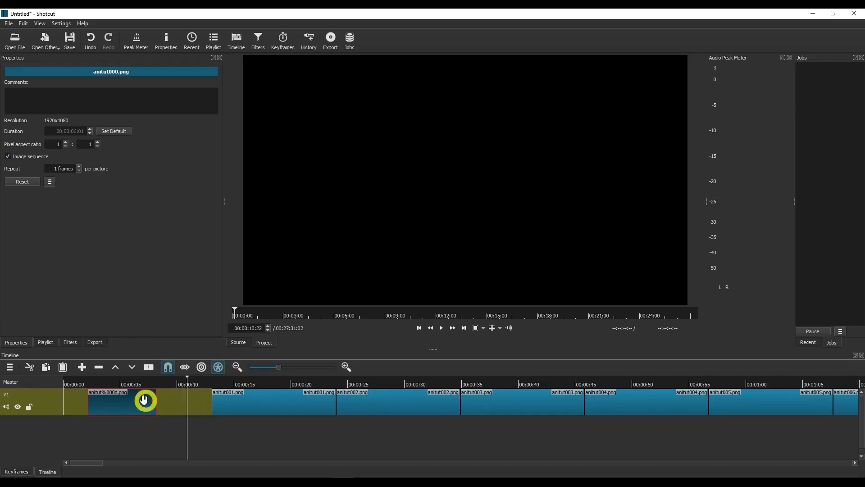
drag(132, 400, 102, 399)
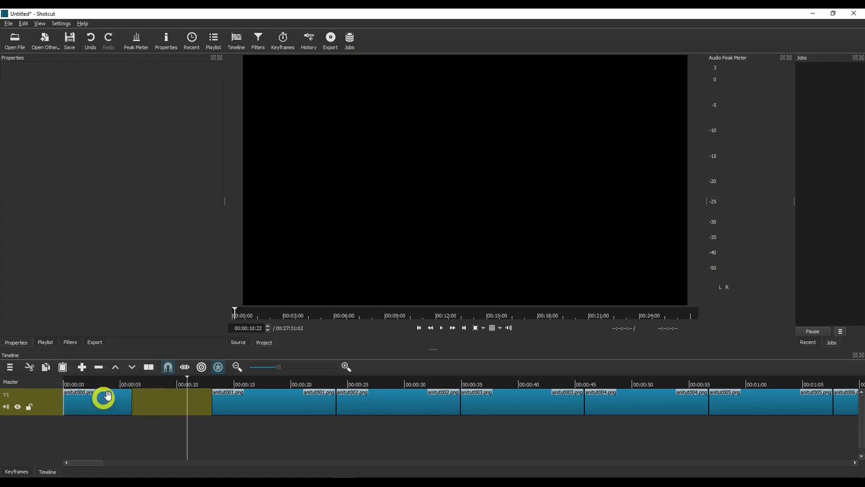
Play back the image sequence clip from the beginning of the timeline.
click(420, 330)
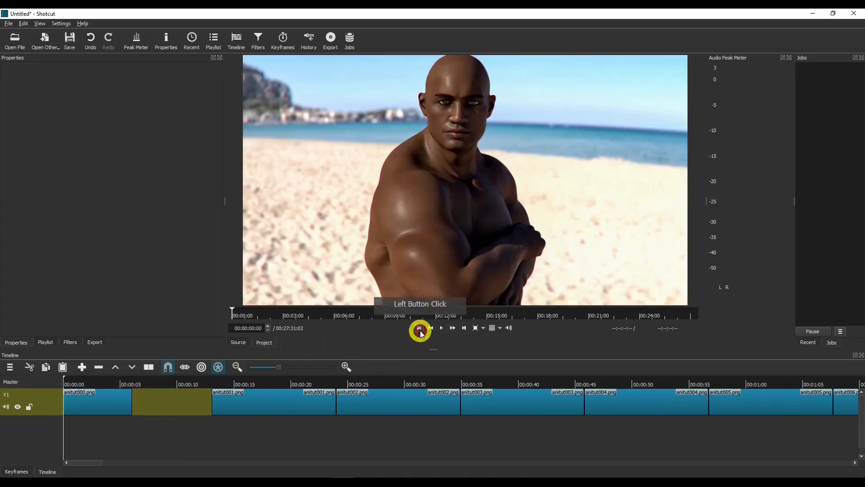
click(442, 328)
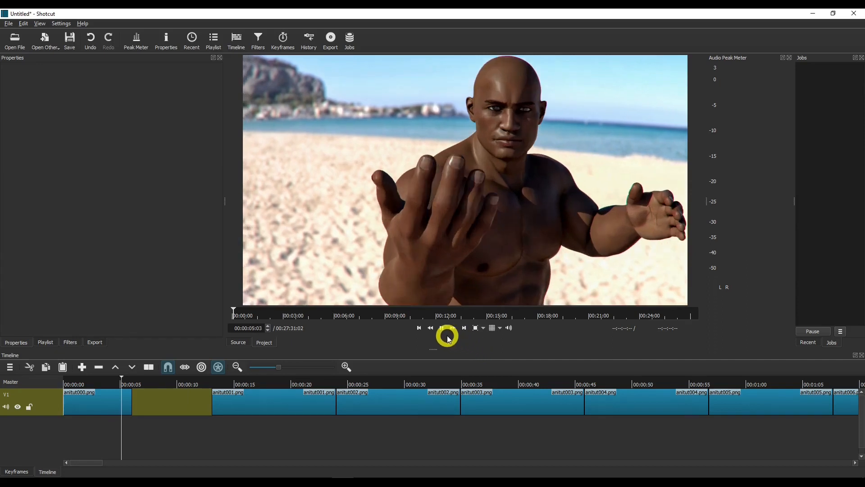
click(138, 431)
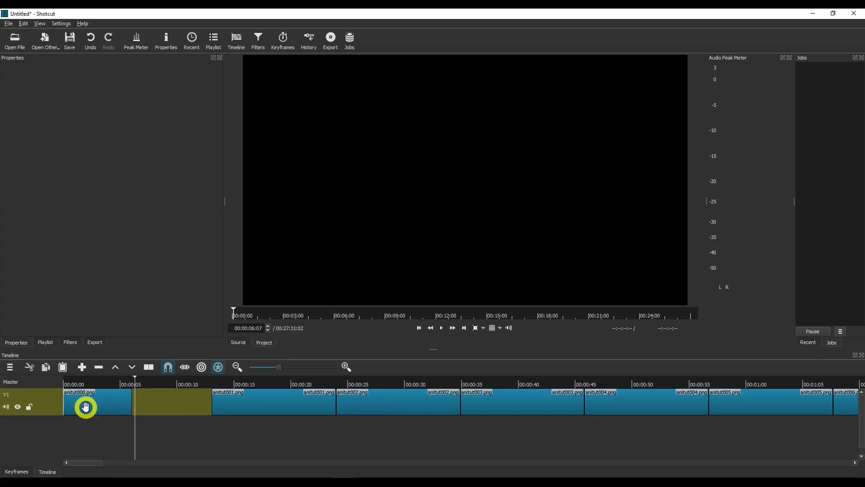
Switch to the Desktop folder in File Explorer and play the anim2 MP4 video.
right_click(78, 483)
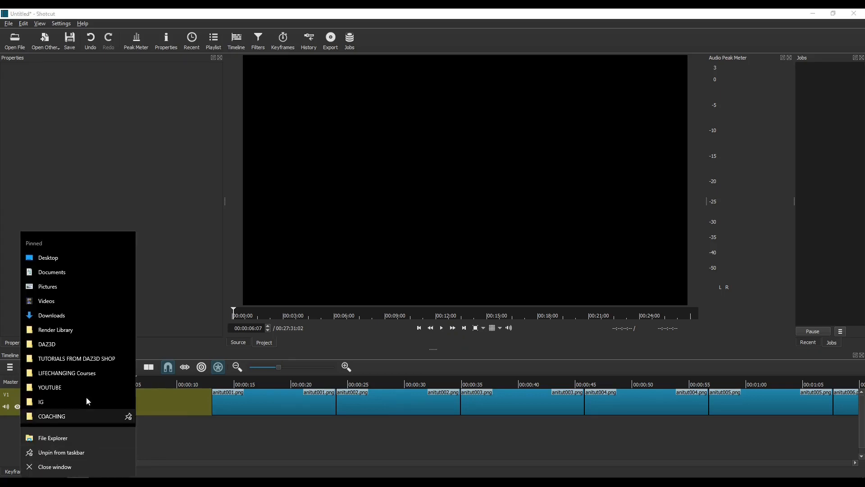
click(90, 264)
click(247, 272)
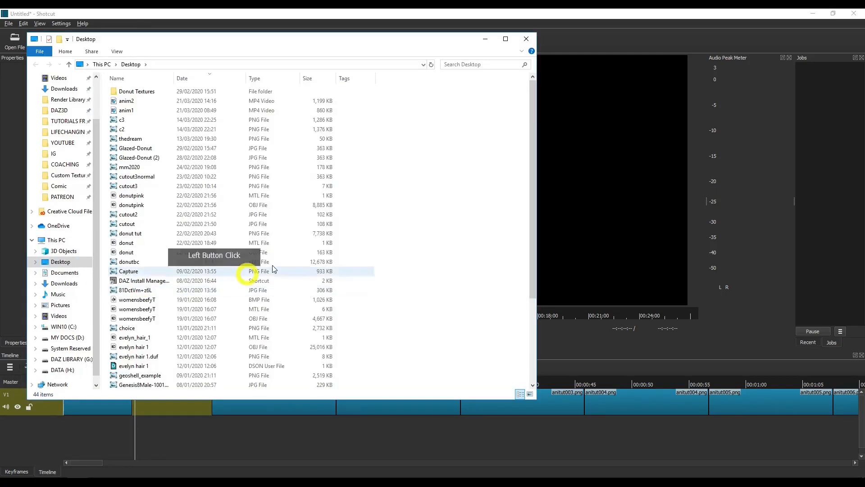
double_click(130, 101)
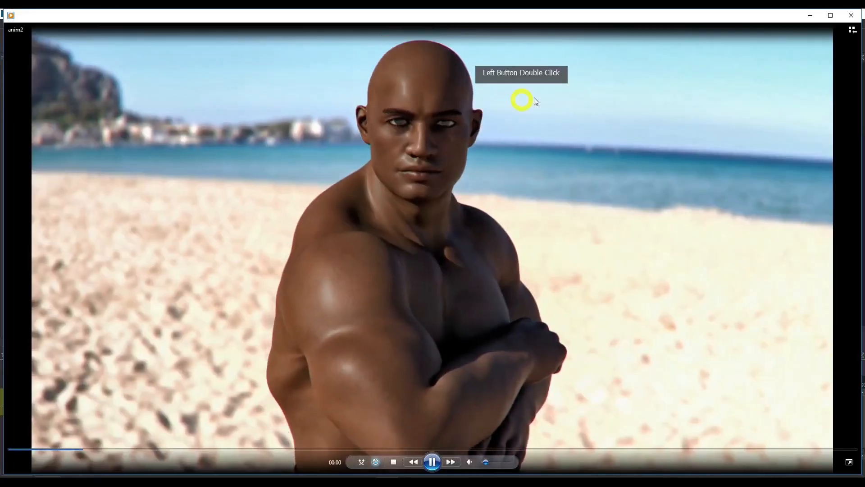